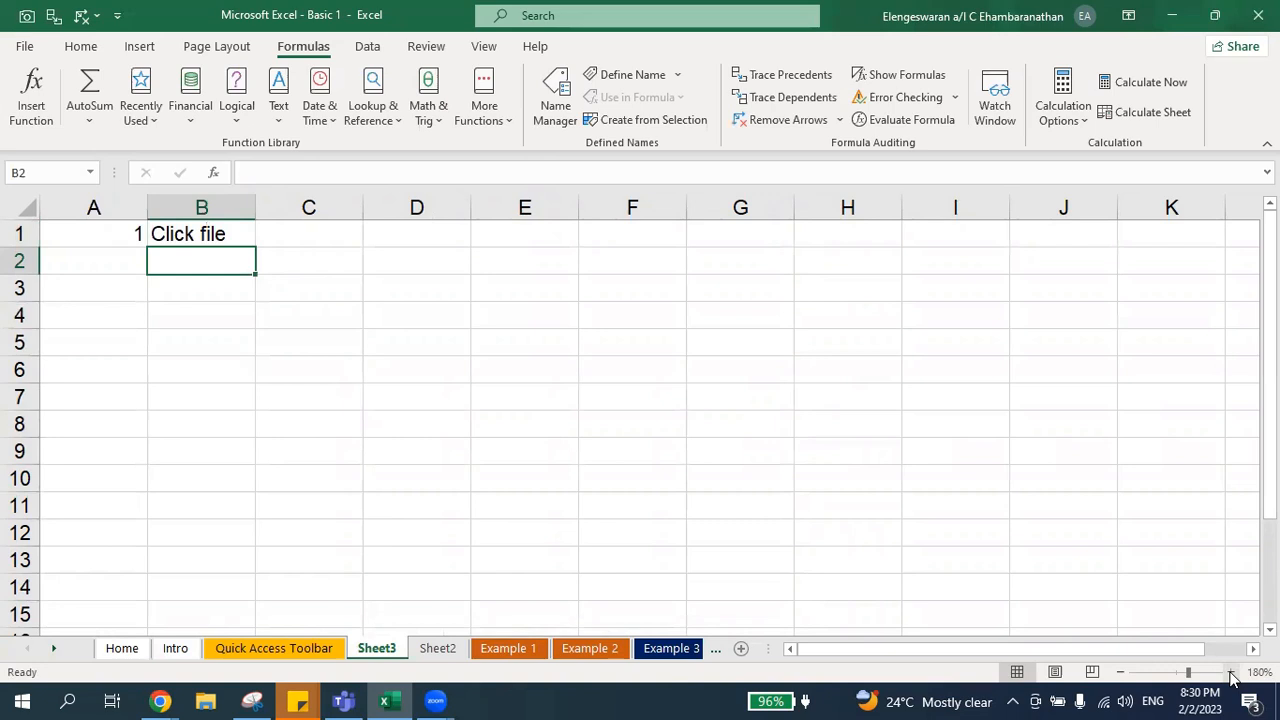
# Step: Enter step 2, "Click options (or click more)", in row 2 of the instruction list
pyautogui.press('Left')
pyautogui.write('2')
pyautogui.press('Tab')
pyautogui.write('Click options (or click more)')
pyautogui.press('Return')
pyautogui.press('Up')
pyautogui.press('Down')
pyautogui.press('Left')
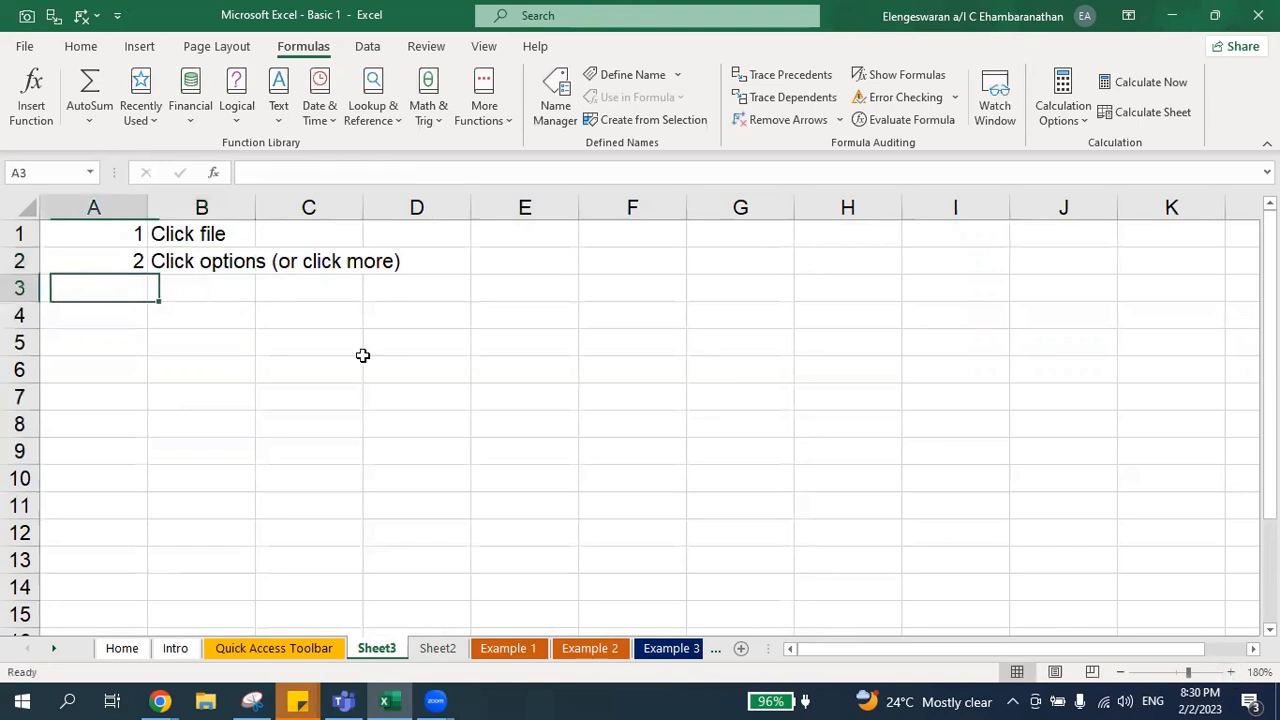
# Step: Enter step 3, "A big window will appear", in row 3
pyautogui.write('3')
pyautogui.press('Tab')
pyautogui.write('A big window will appear')
pyautogui.press('Return')
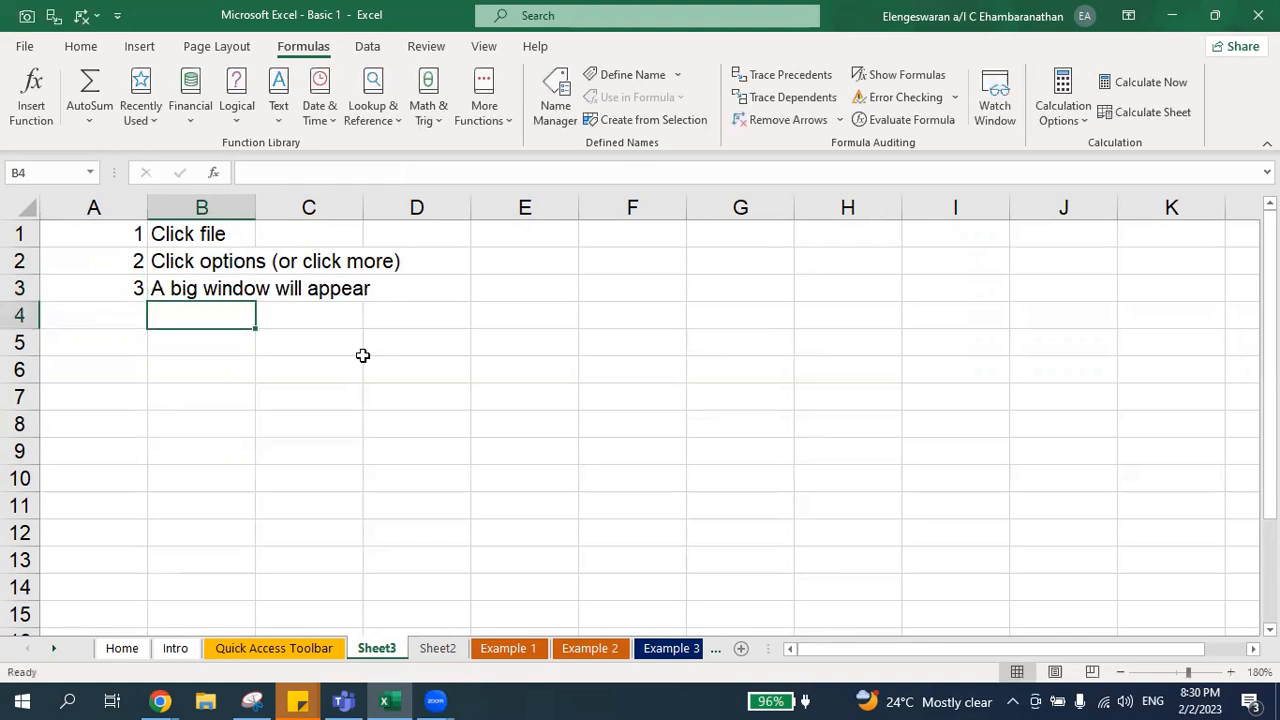
# Step: Enter step 4, "Customise ribbon", in row 4
pyautogui.press('Left')
pyautogui.write('4')
pyautogui.press('Tab')
pyautogui.write('Customiser')
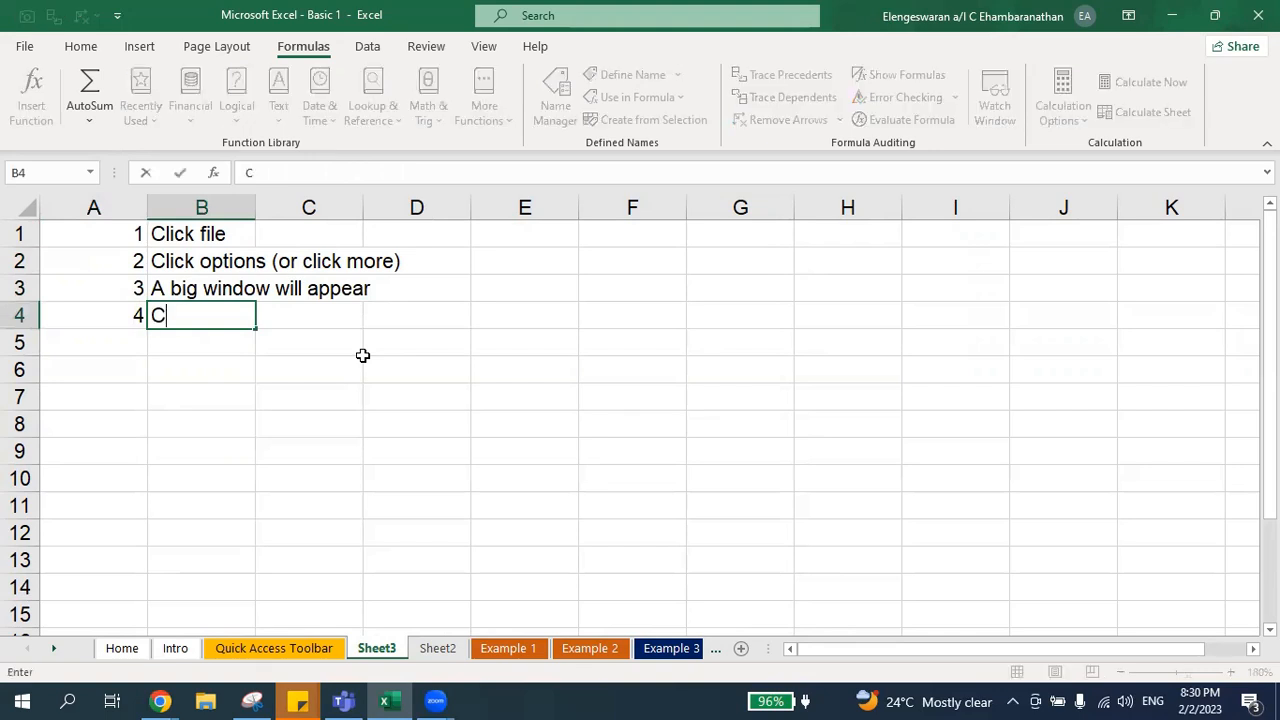
pyautogui.press('BackSpace')
pyautogui.write('ribbon')
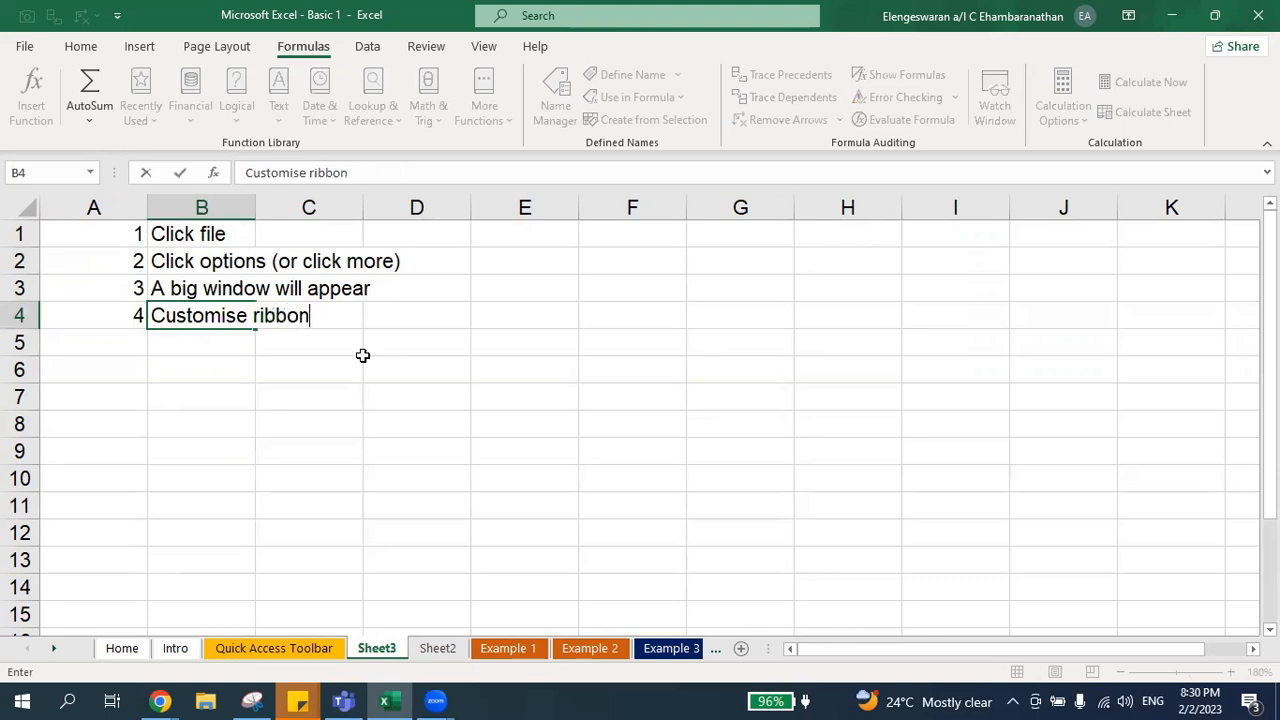
pyautogui.press('Return')
# Step: Enter step 5, "Tick developer tab", in row 5
pyautogui.press('Left')
pyautogui.write('5')
pyautogui.press('Tab')
pyautogui.write('Tick de')
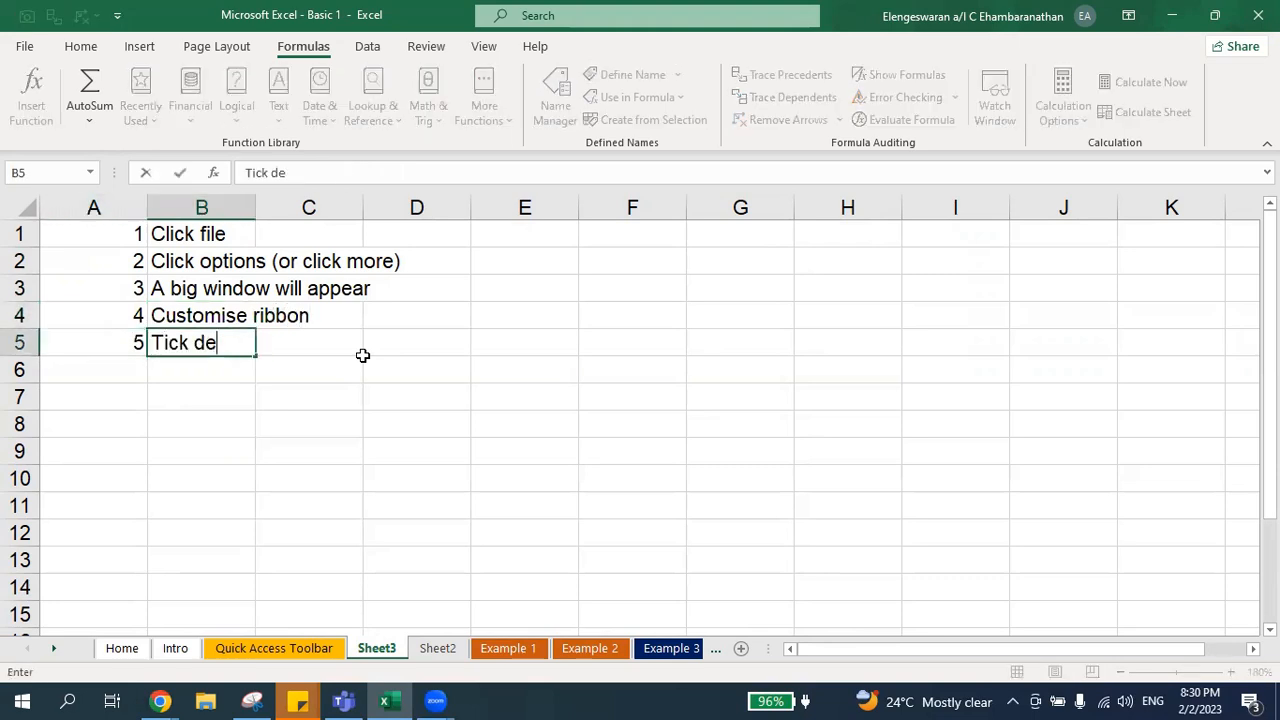
pyautogui.write('veloper tab')
pyautogui.press('Return')
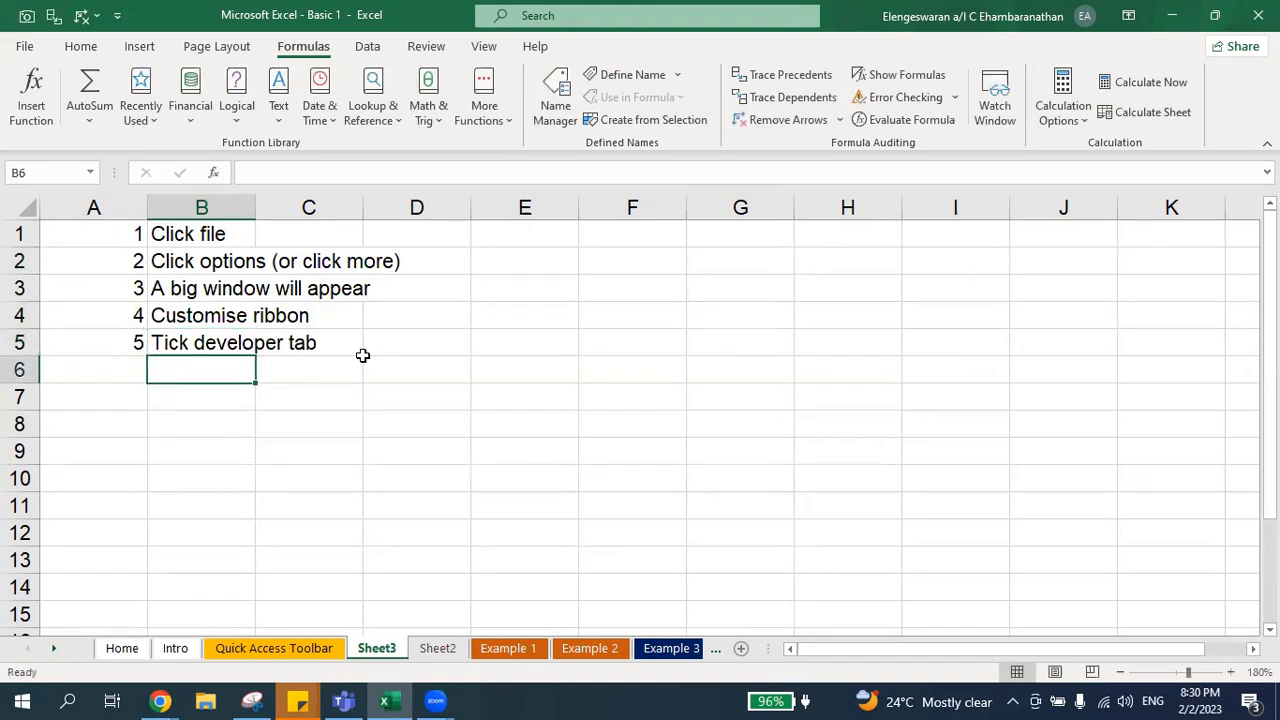
# Step: Enable the Developer tab in the ribbon customization options
pyautogui.click(14, 47)
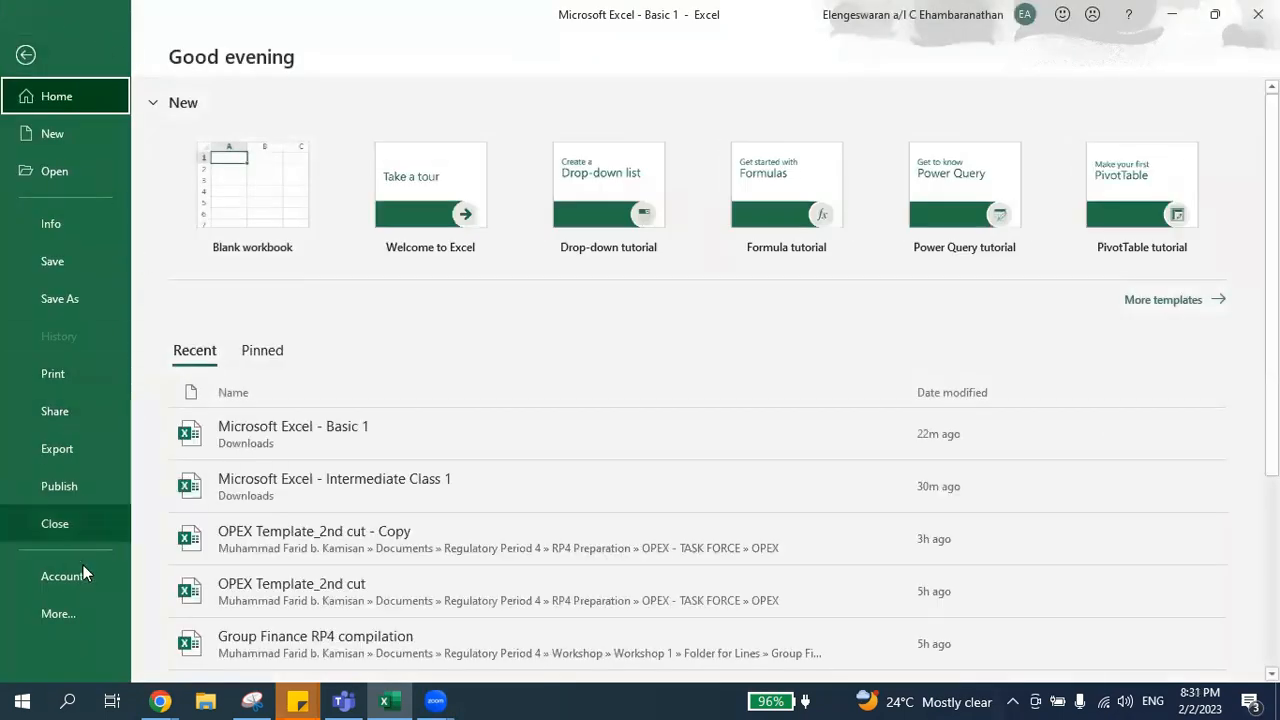
pyautogui.click(64, 612)
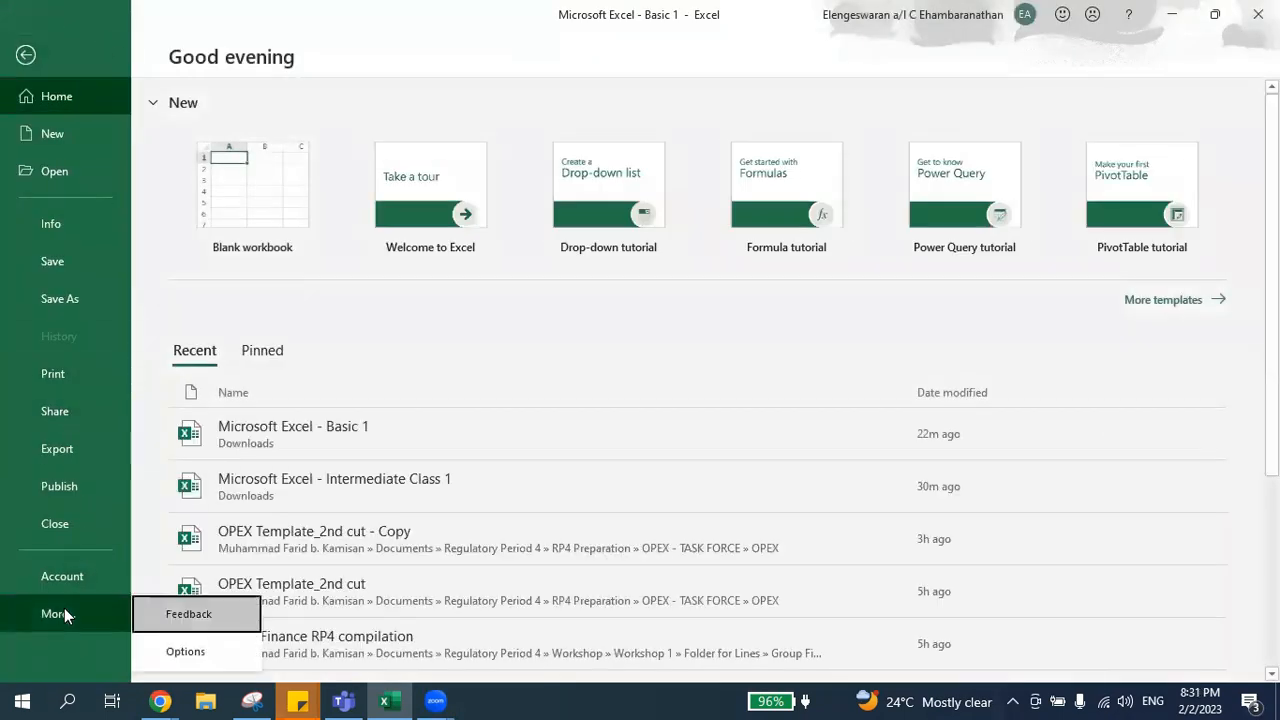
pyautogui.click(152, 650)
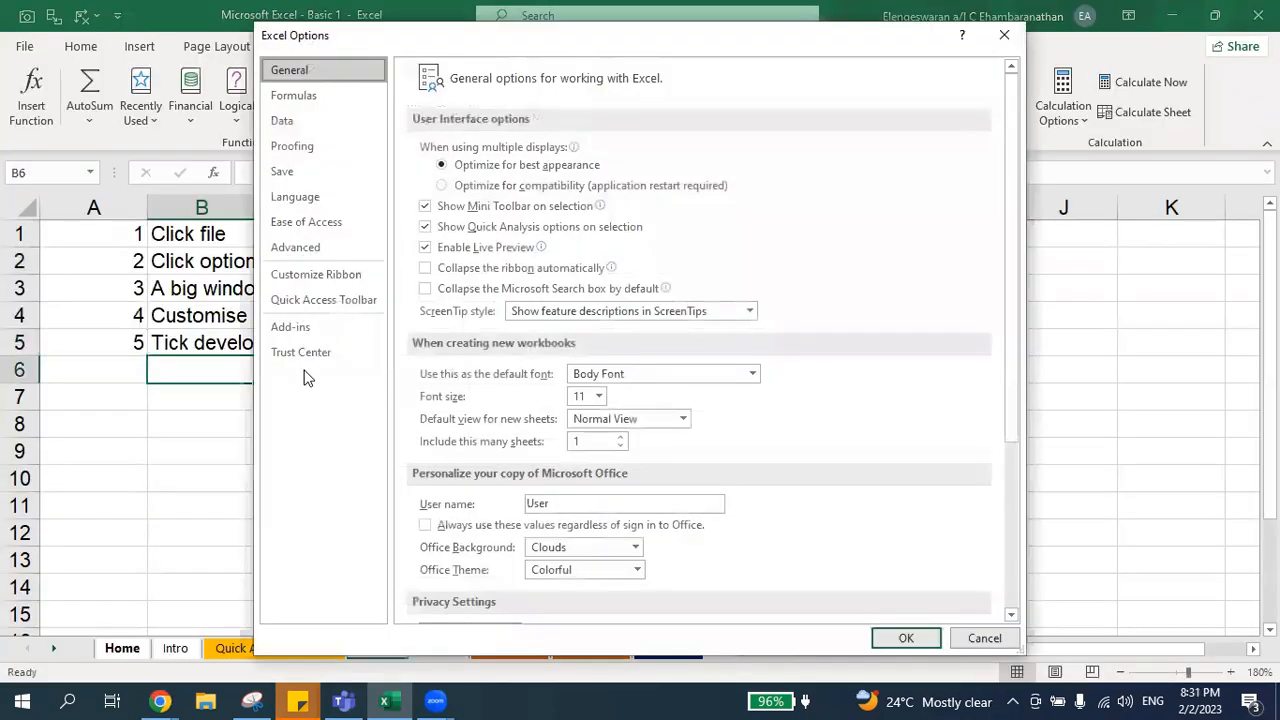
pyautogui.moveTo(365, 42); pyautogui.dragTo(523, 61)
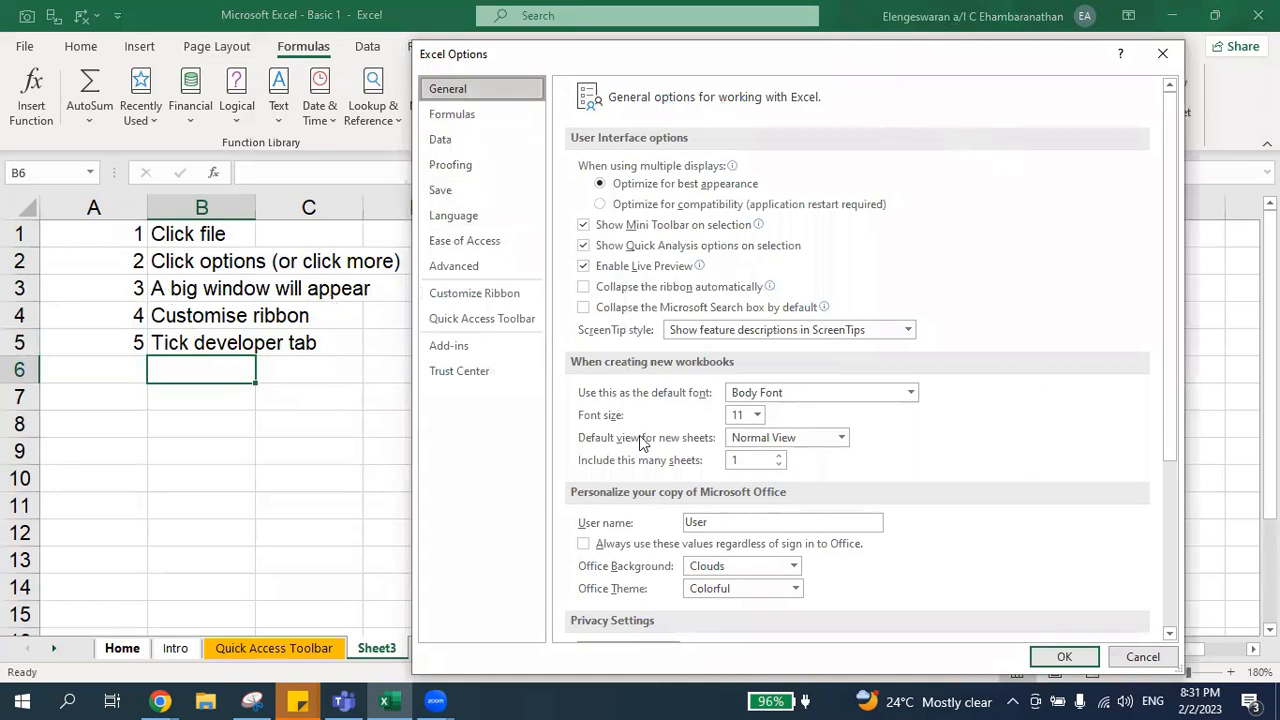
pyautogui.click(478, 296)
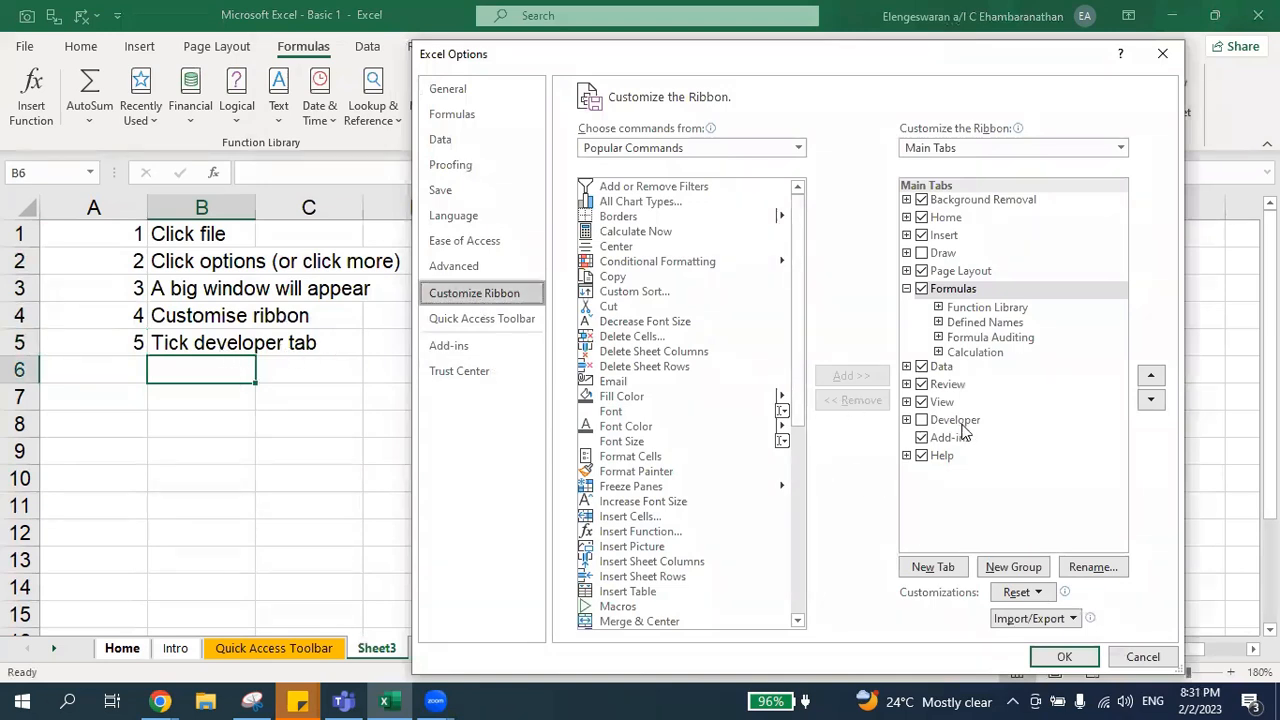
pyautogui.click(922, 421)
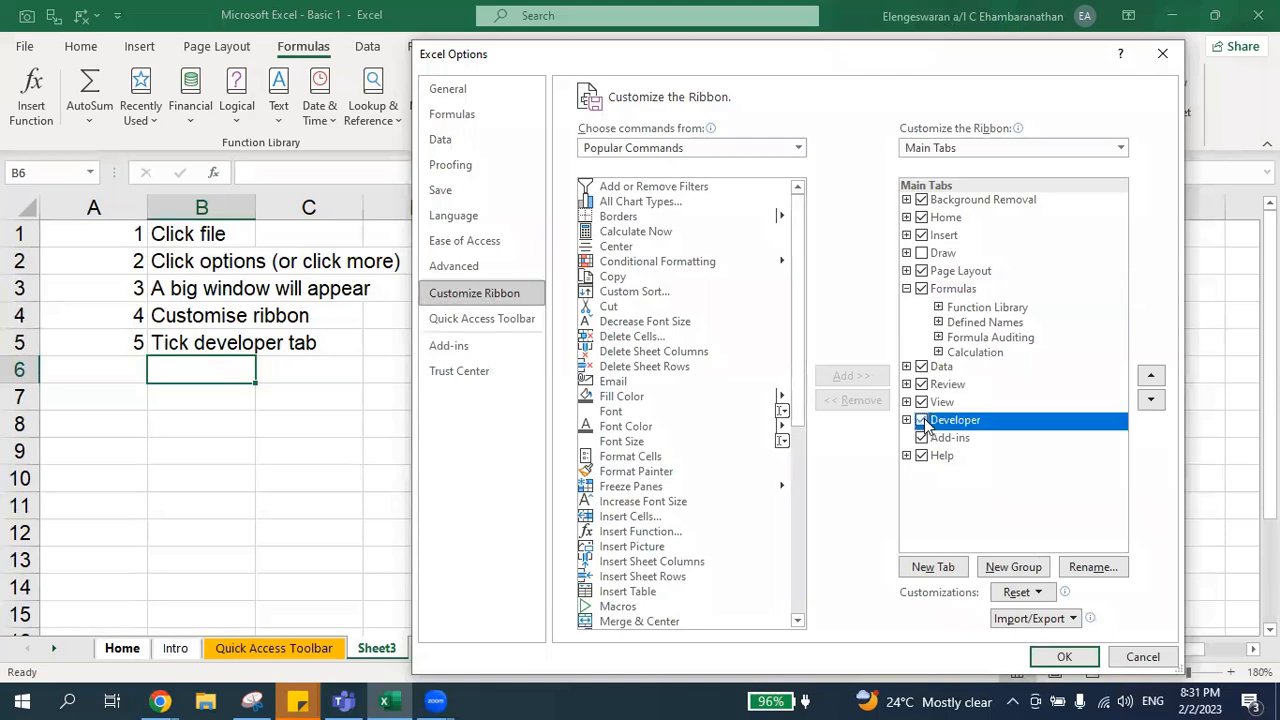
pyautogui.click(1066, 657)
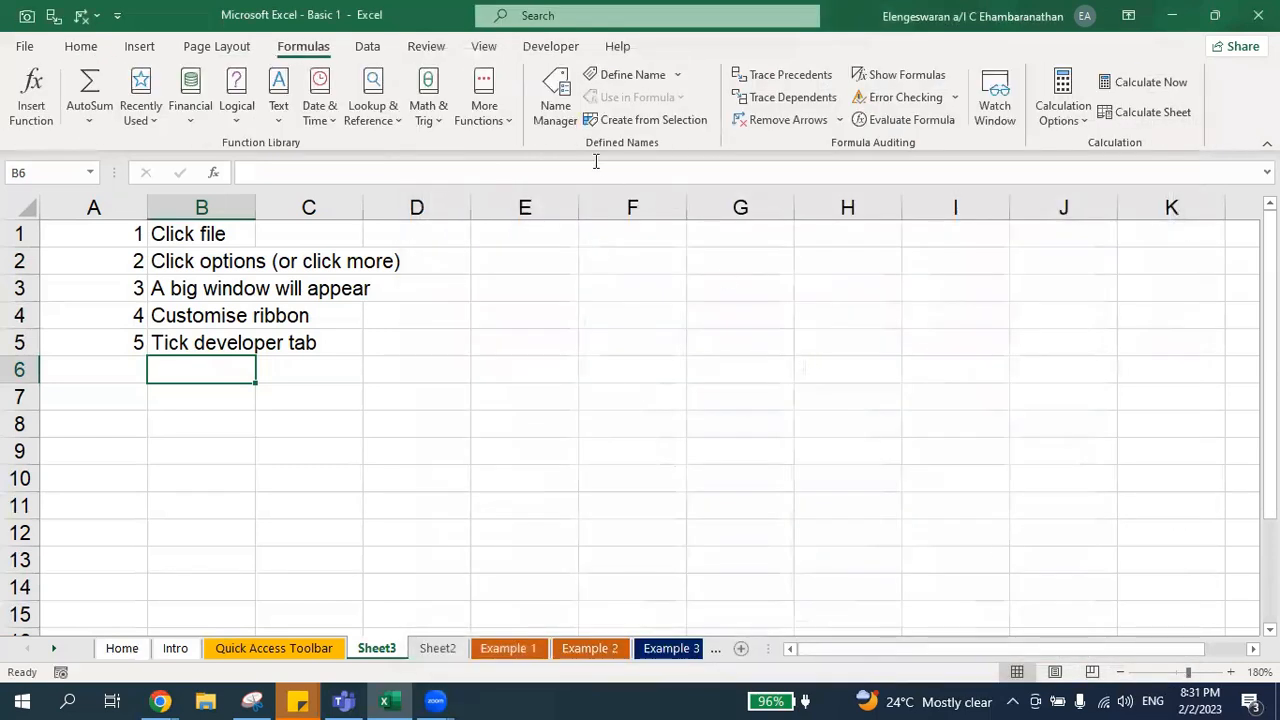
# Step: Enable the Draw tab through ribbon customization and preview its drawing tools before returning to Developer
pyautogui.click(551, 48)
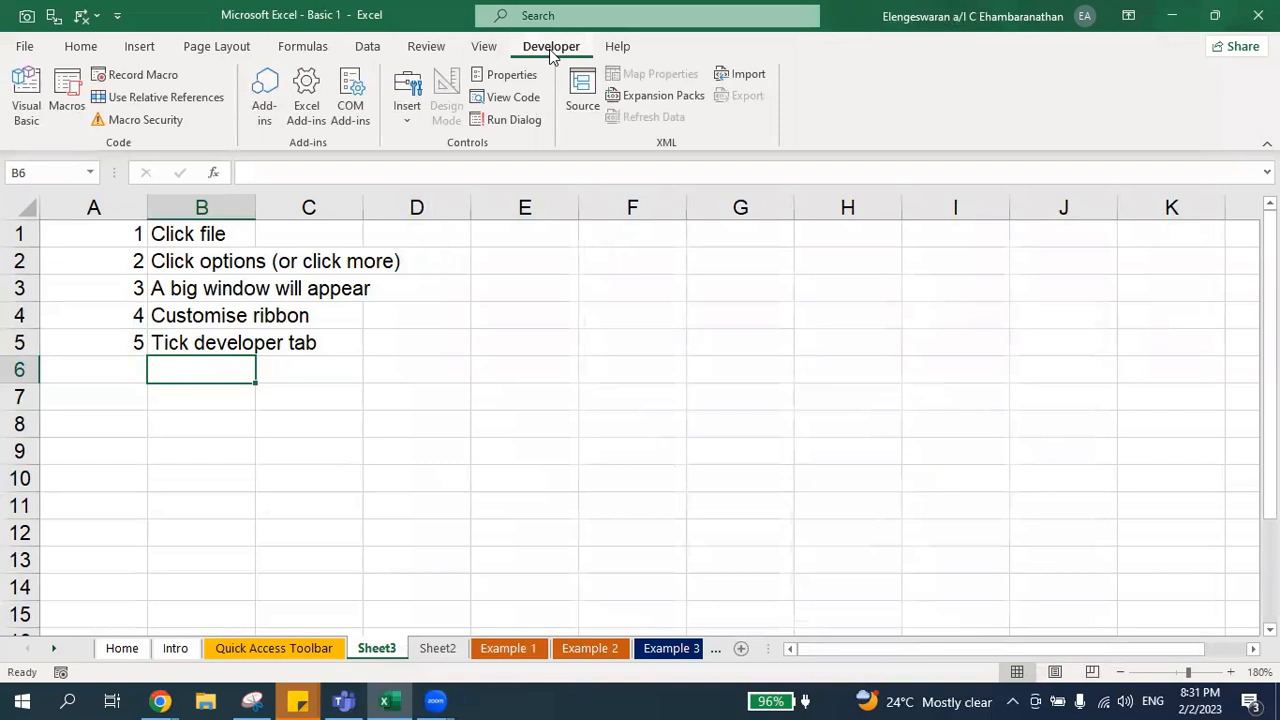
pyautogui.rightClick(496, 54)
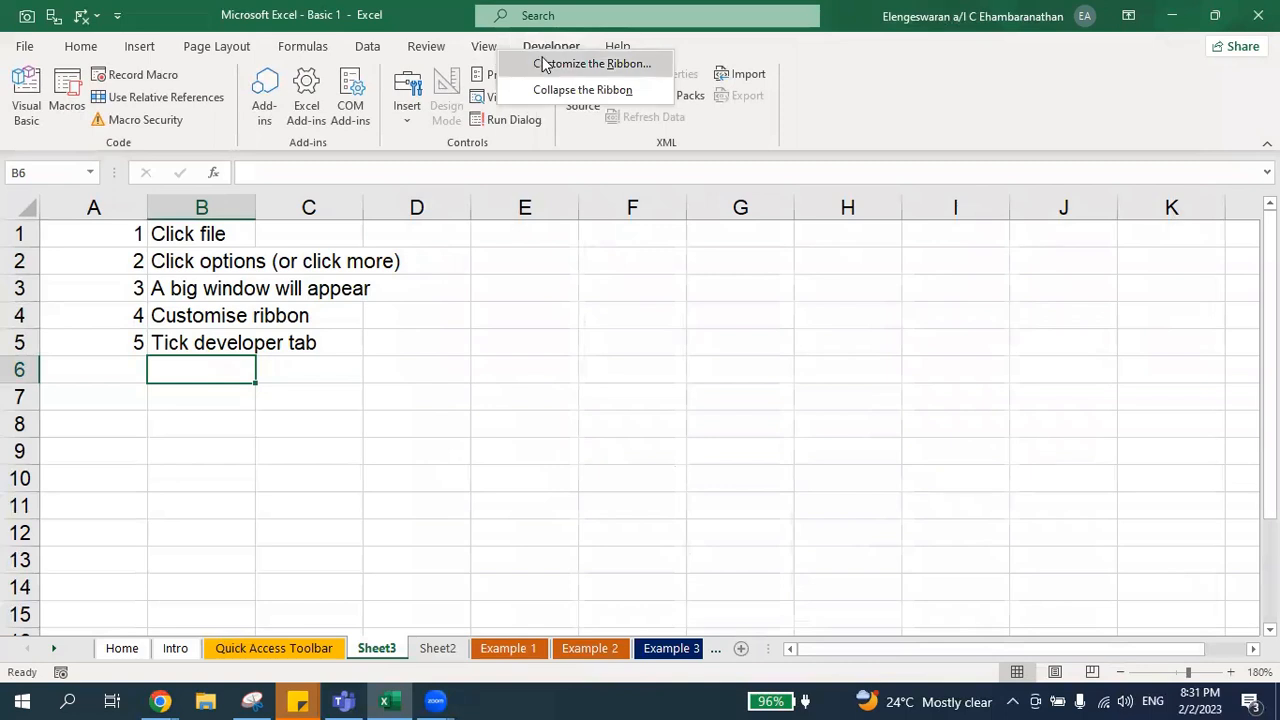
pyautogui.rightClick(486, 48)
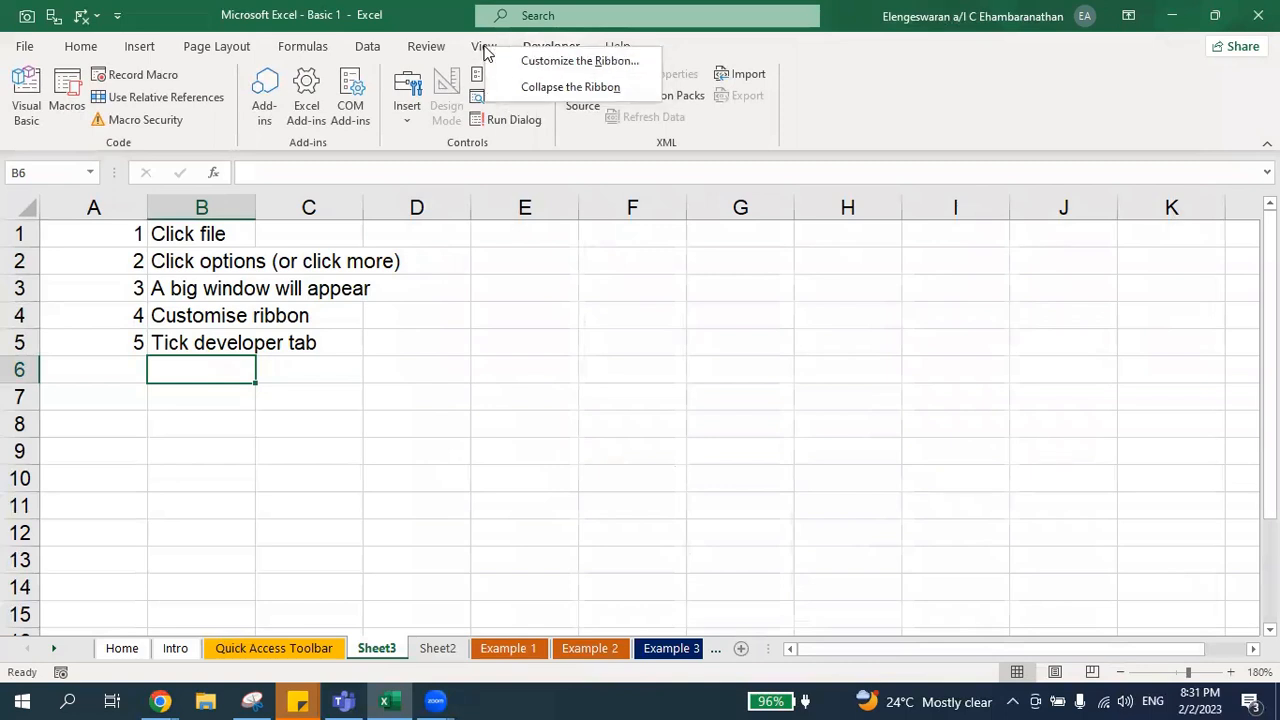
pyautogui.click(527, 63)
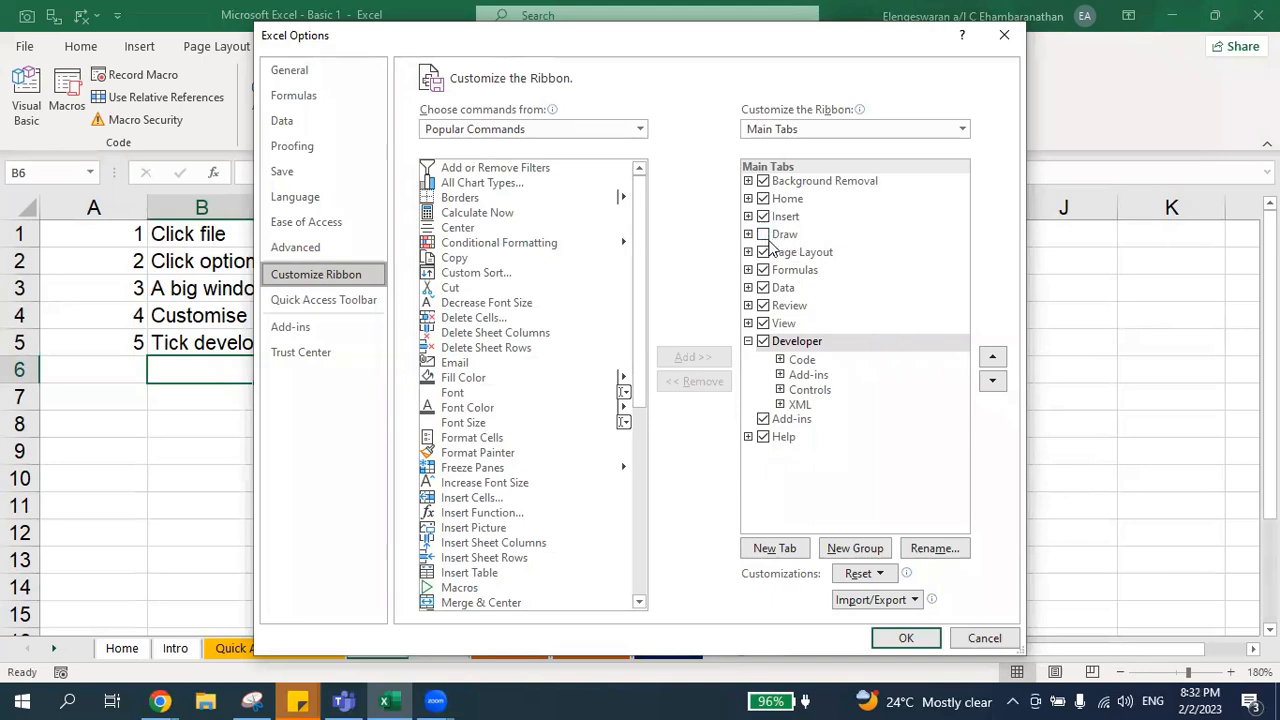
pyautogui.click(764, 235)
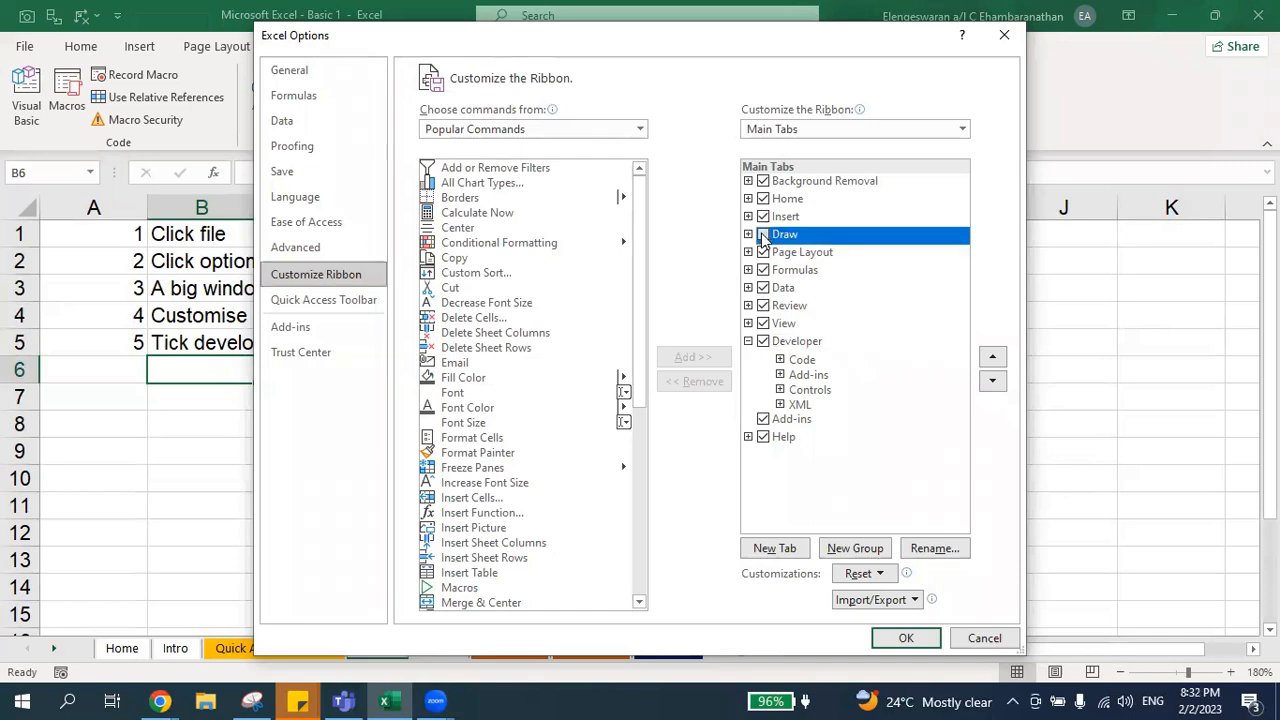
pyautogui.click(905, 638)
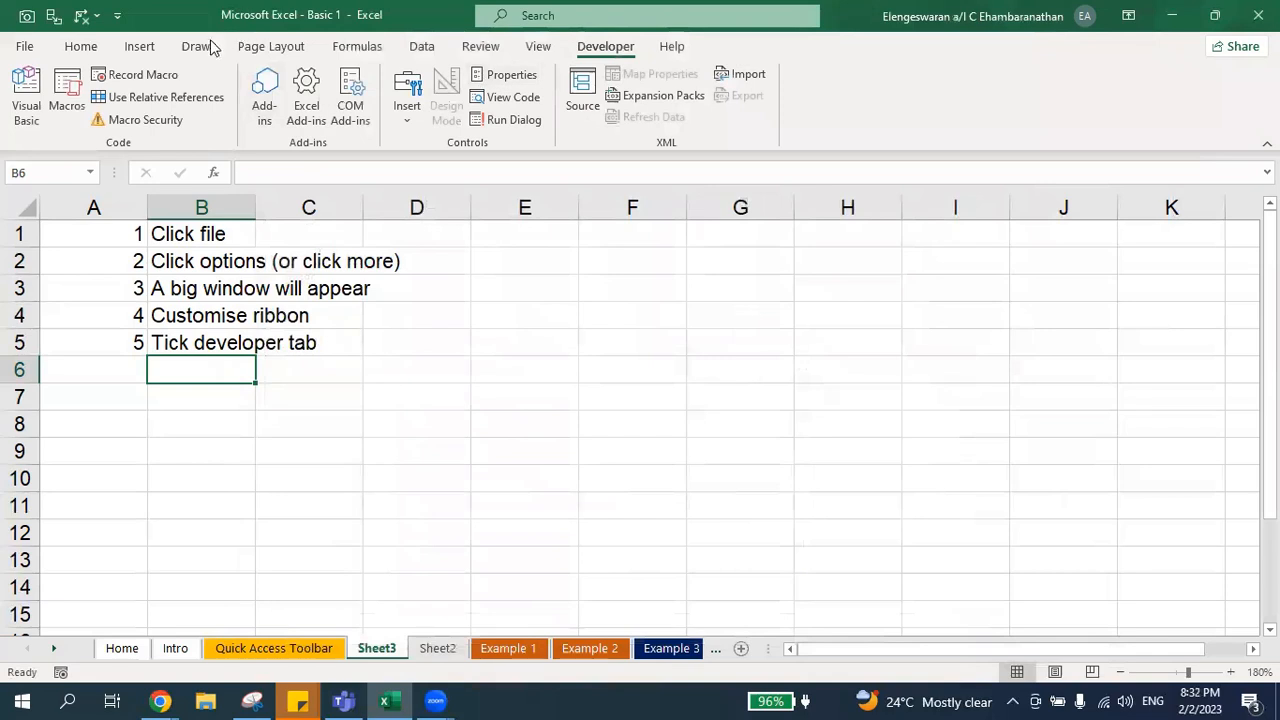
pyautogui.click(198, 46)
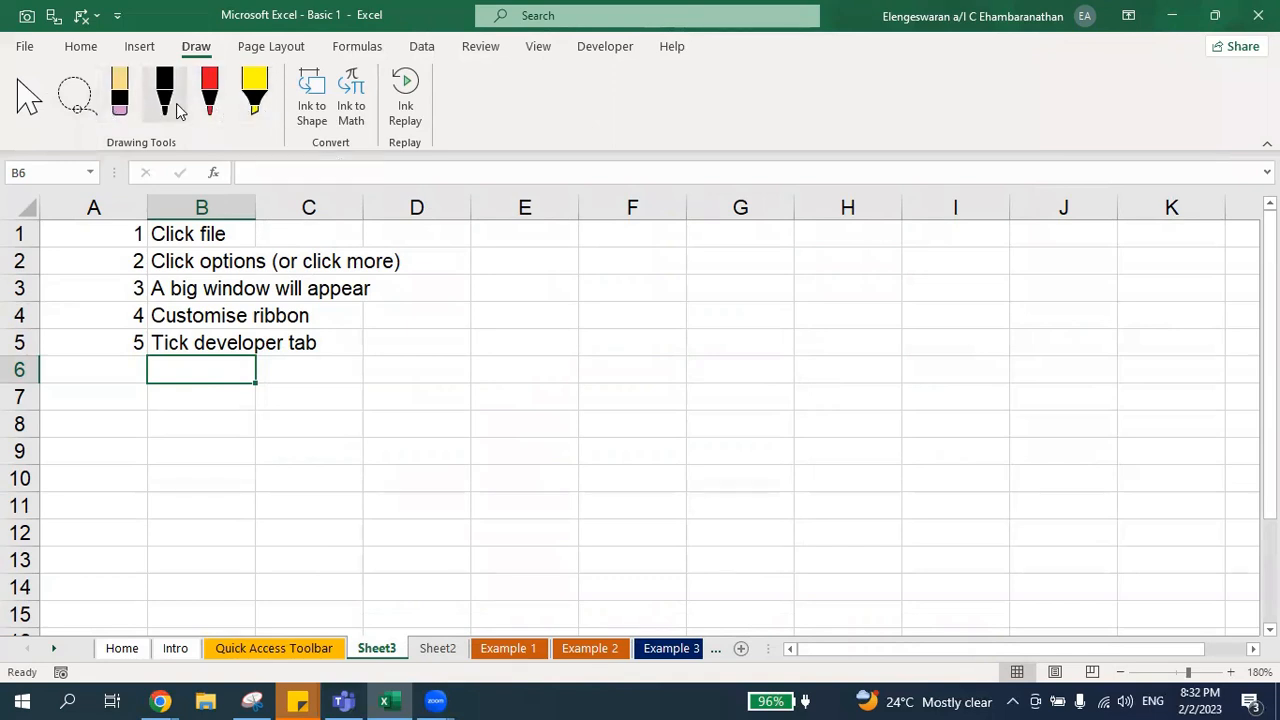
pyautogui.click(592, 56)
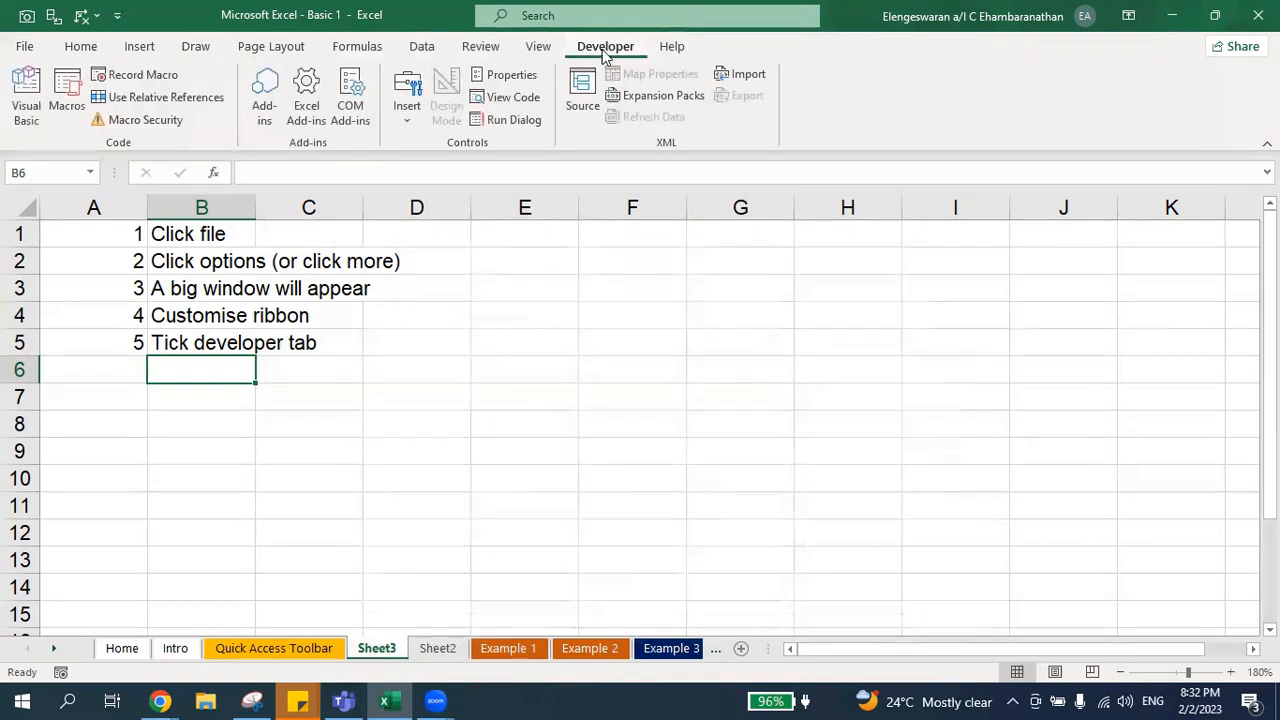
# Step: Enter the heading "Form control" in cell C8
pyautogui.click(351, 452)
pyautogui.press('Up')
pyautogui.write('Form')
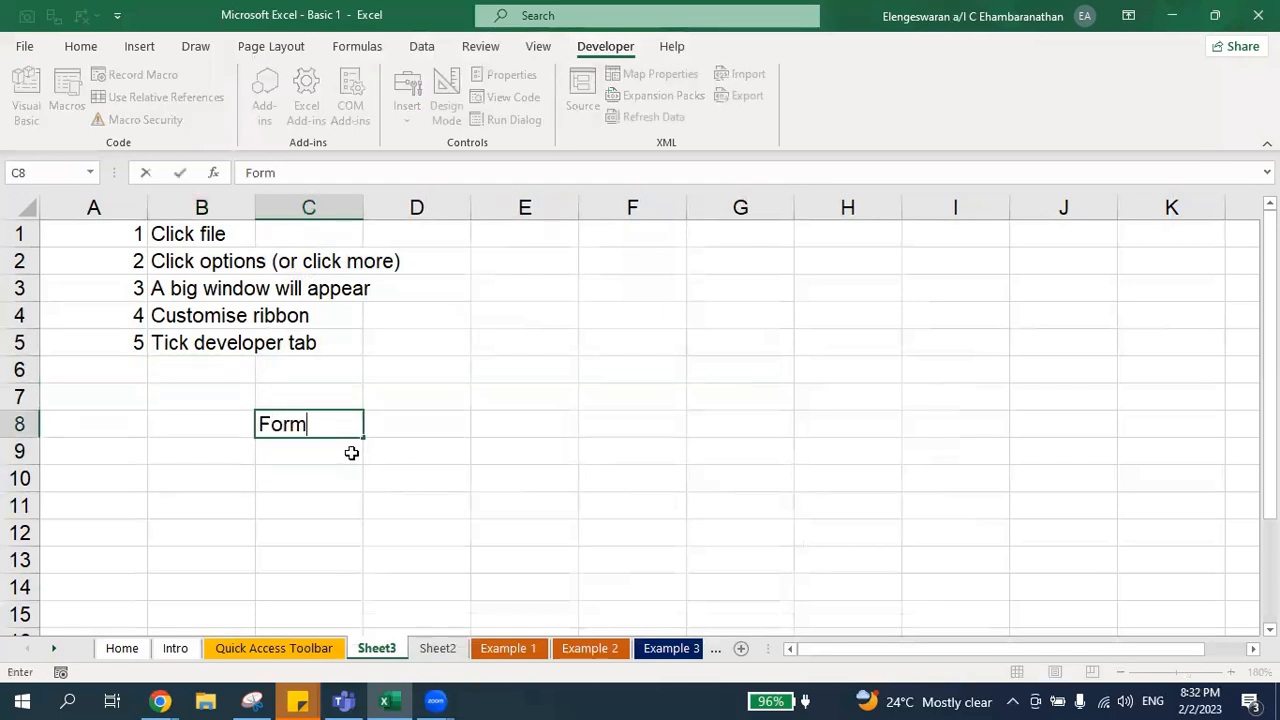
pyautogui.write(' control')
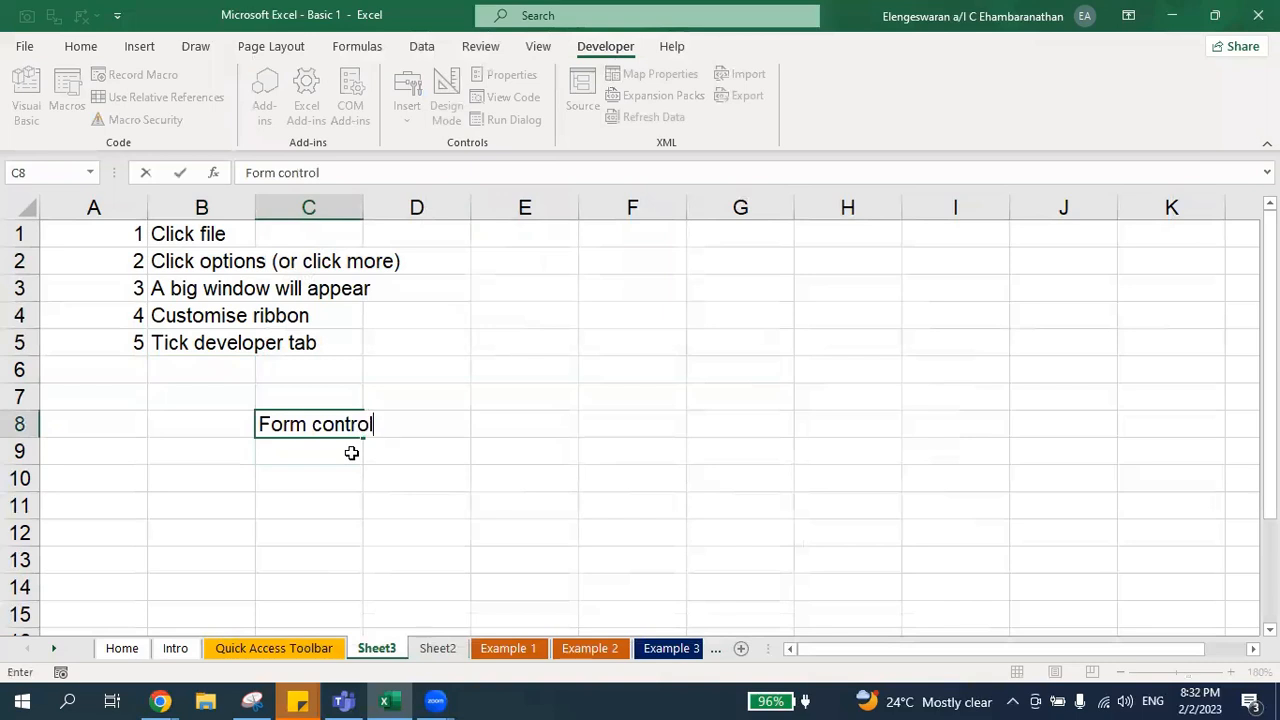
pyautogui.press('Return')
# Step: List "Combo box" in D9 and "Spin button" in D10 under the heading
pyautogui.press('Right')
pyautogui.write('Combox')
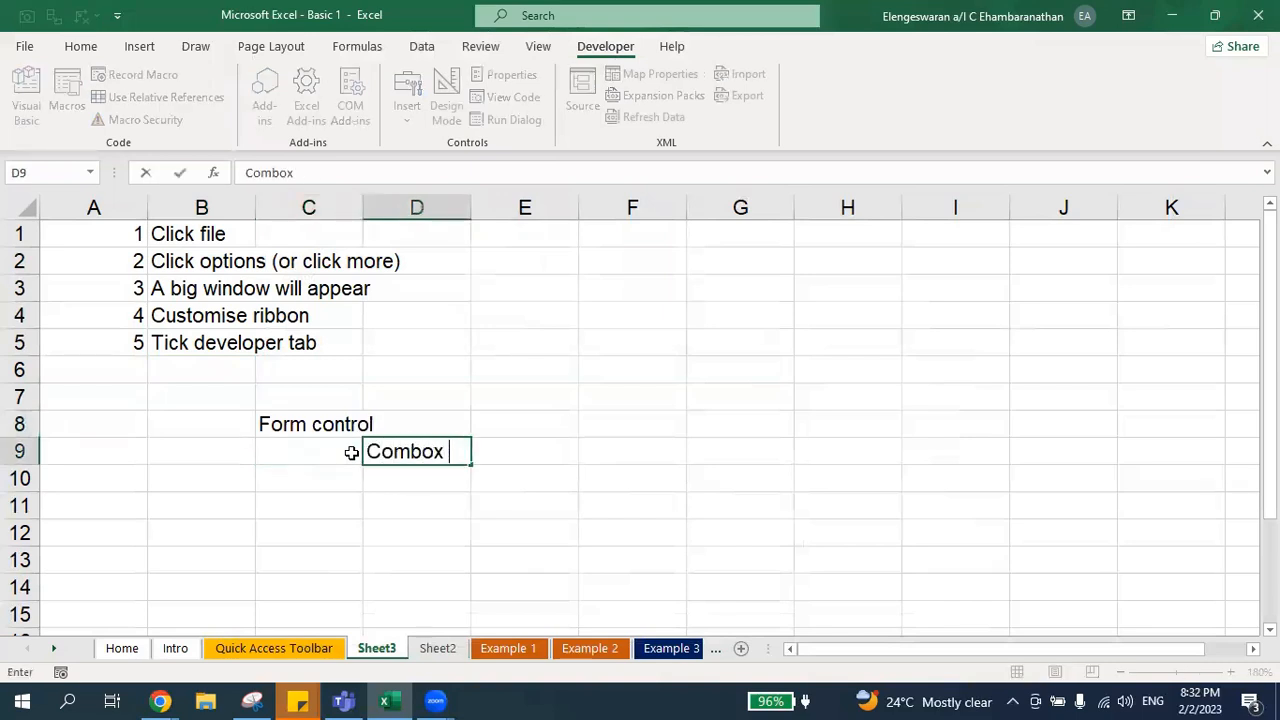
pyautogui.press('BackSpace')
pyautogui.write('box')
pyautogui.press('Return')
pyautogui.write('Spi')
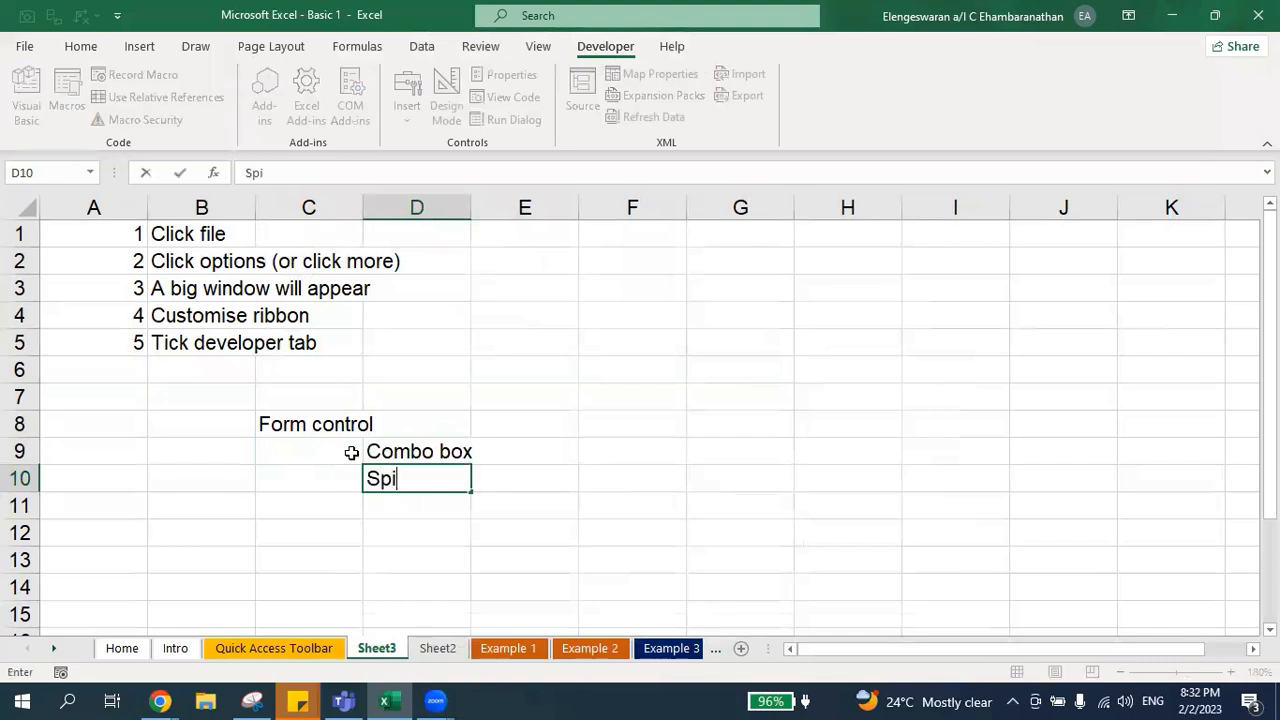
pyautogui.write('n button')
pyautogui.press('Return')
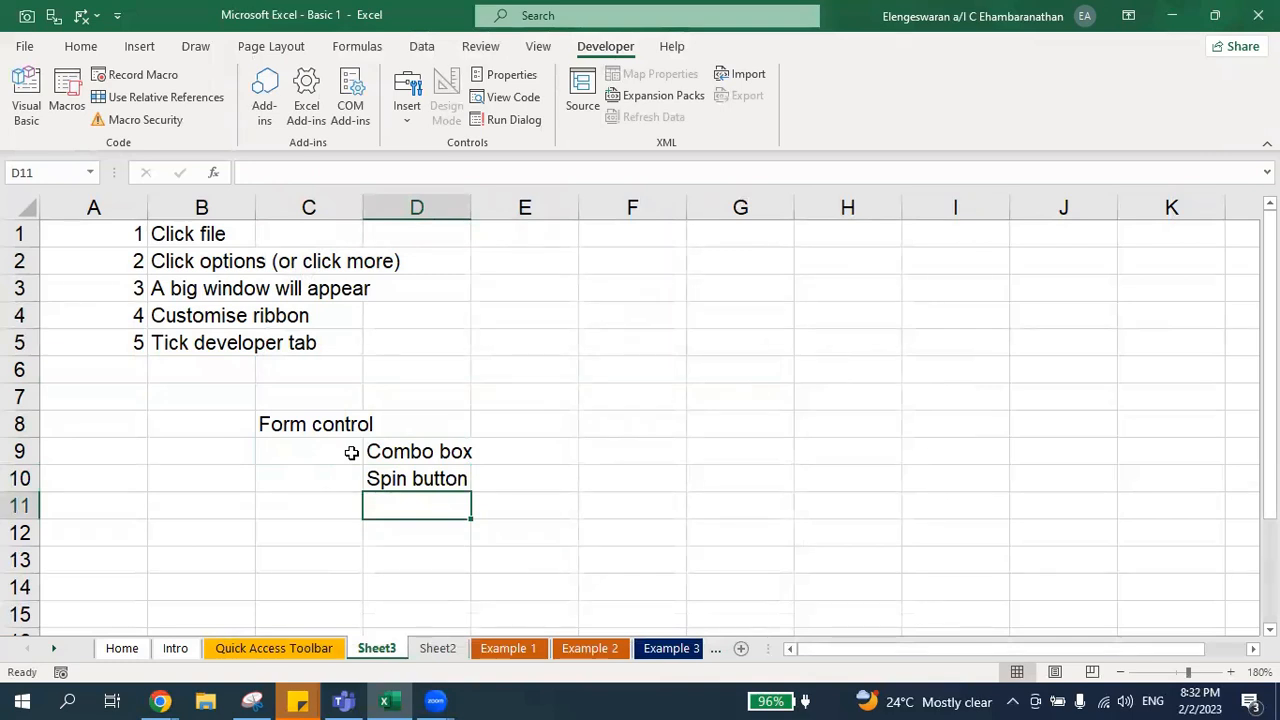
# Step: Insert a Combo Box form control drawn across about cells E4 to G6
pyautogui.click(390, 452)
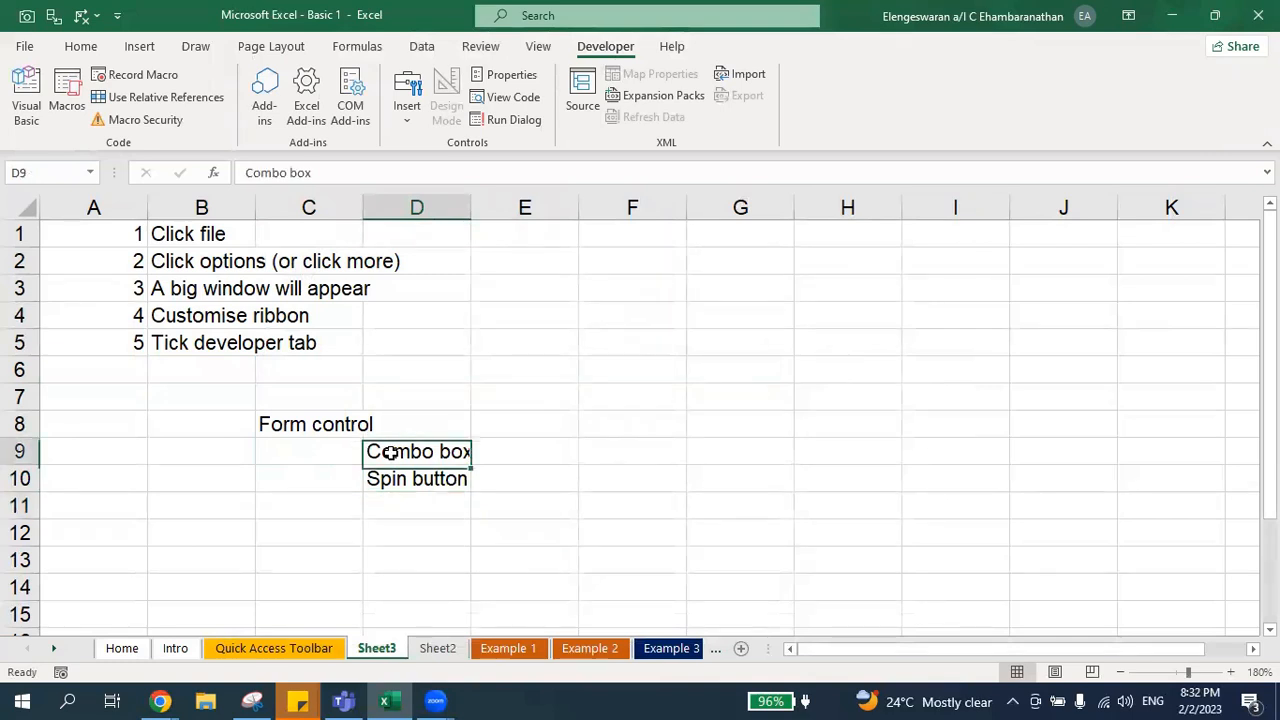
pyautogui.click(326, 427)
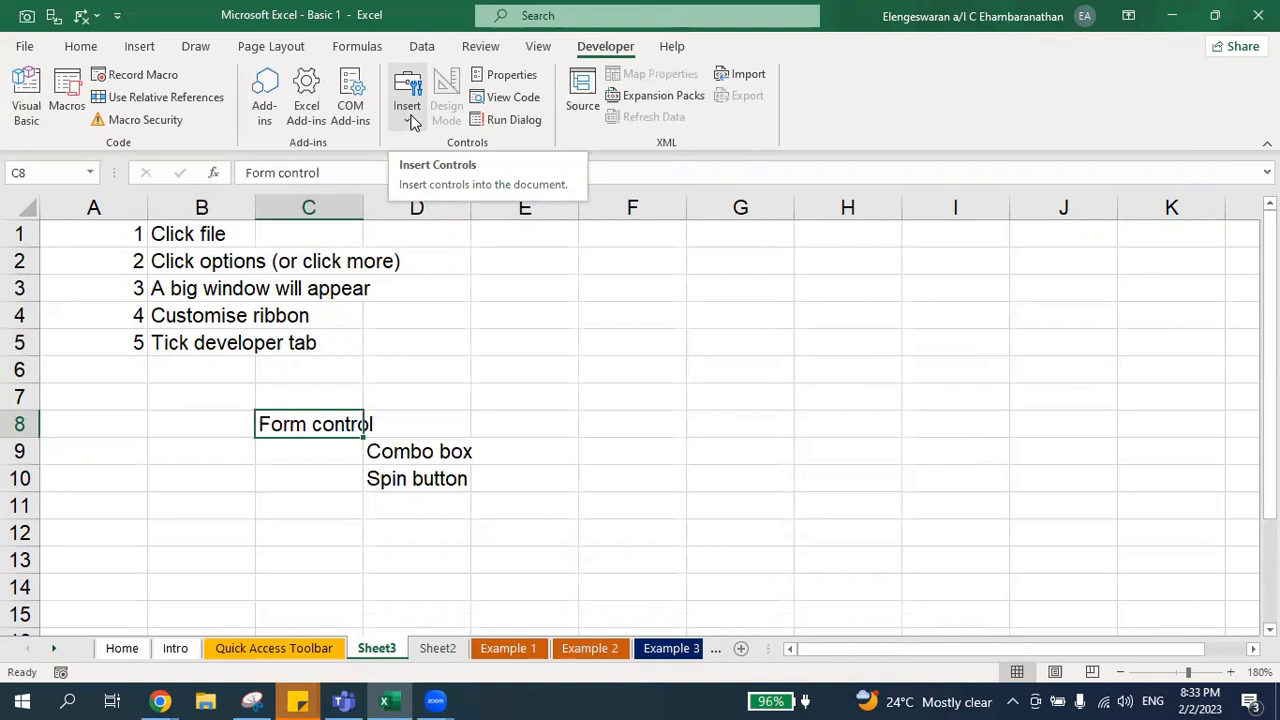
pyautogui.click(410, 115)
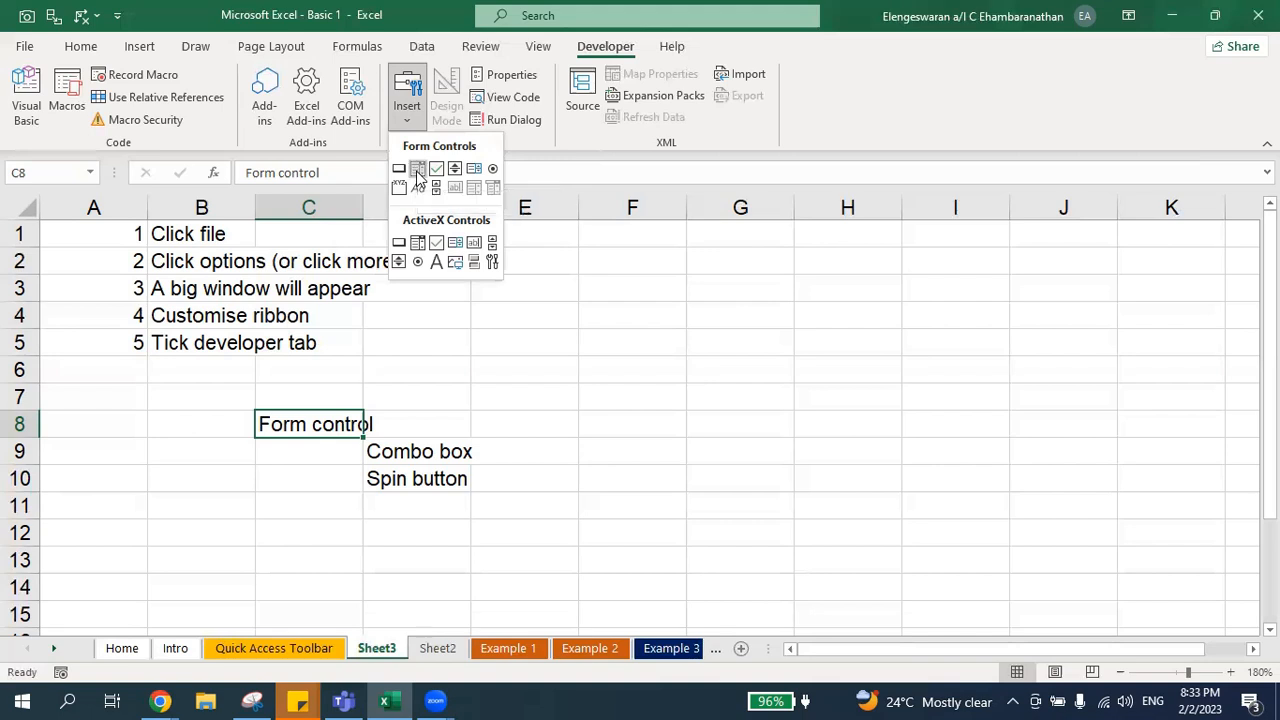
pyautogui.click(418, 170)
pyautogui.moveTo(544, 316)
pyautogui.mouseDown()
pyautogui.moveTo(818, 392)
pyautogui.moveTo(850, 386)
pyautogui.mouseUp()
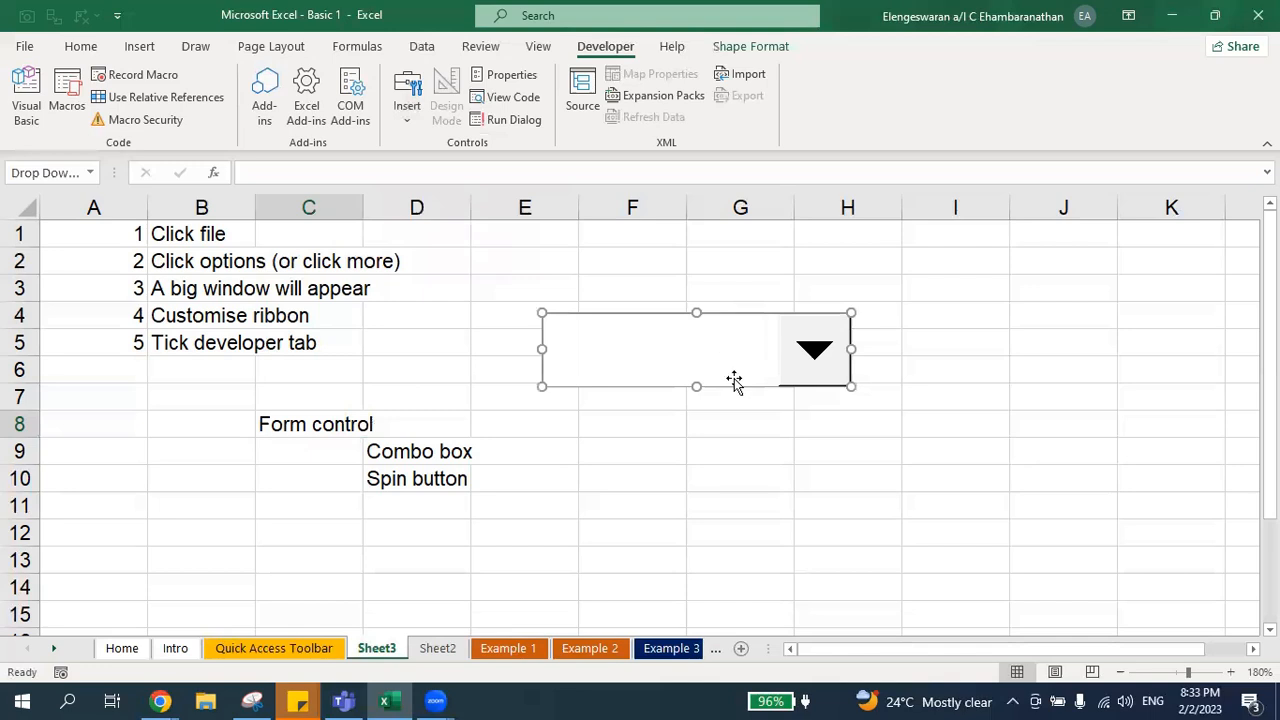
pyautogui.click(530, 434)
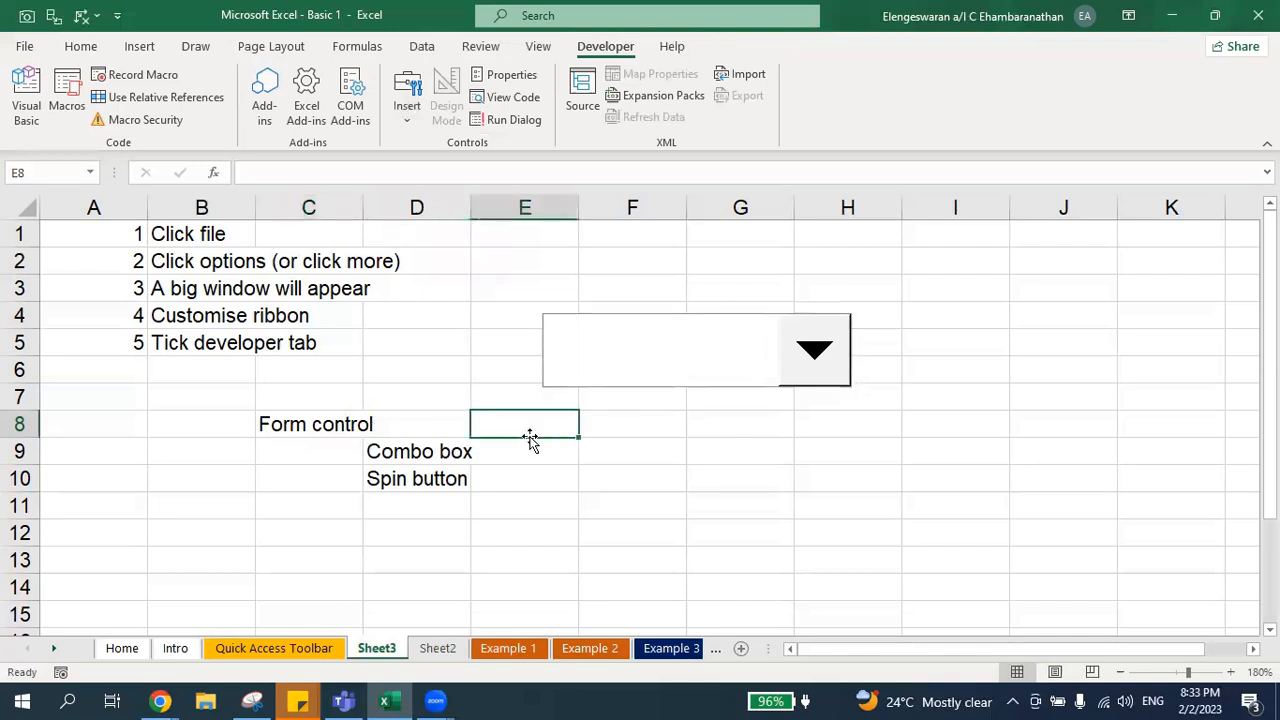
# Step: Label the combo box by entering "drop down list" in cell F9
pyautogui.press('Down')
pyautogui.press('Right')
pyautogui.write('drop down list')
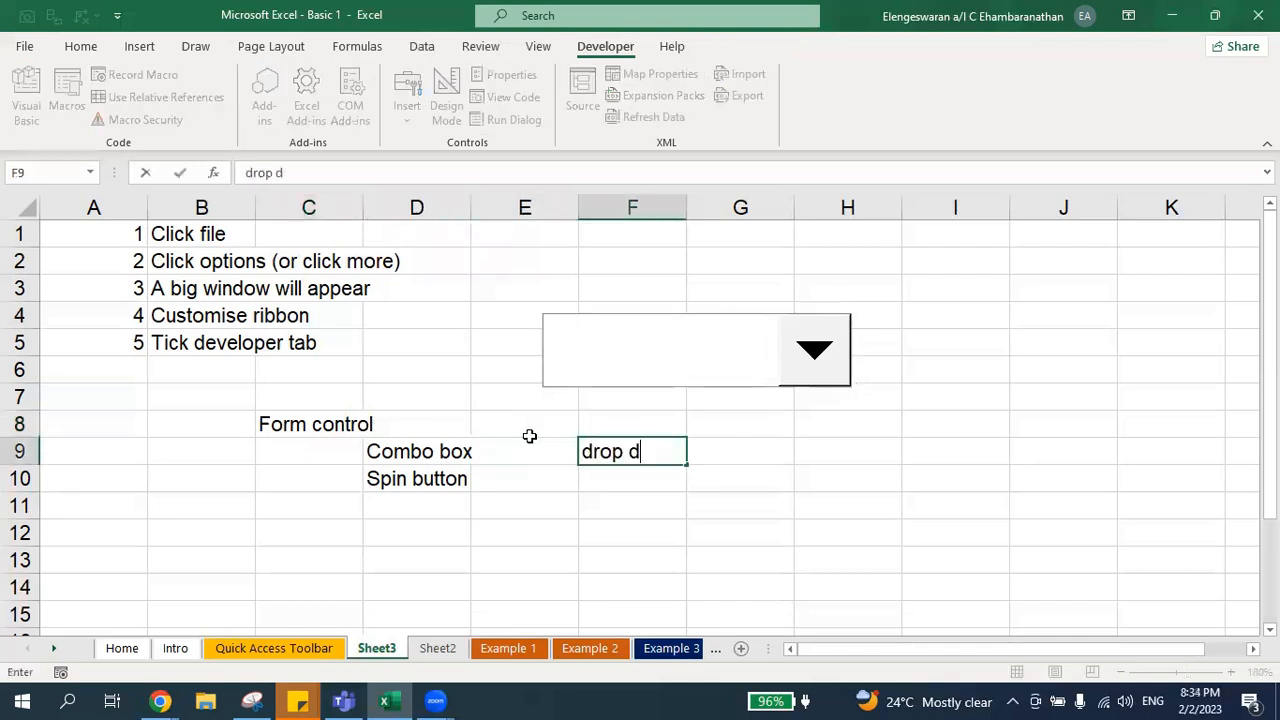
pyautogui.press('Return')
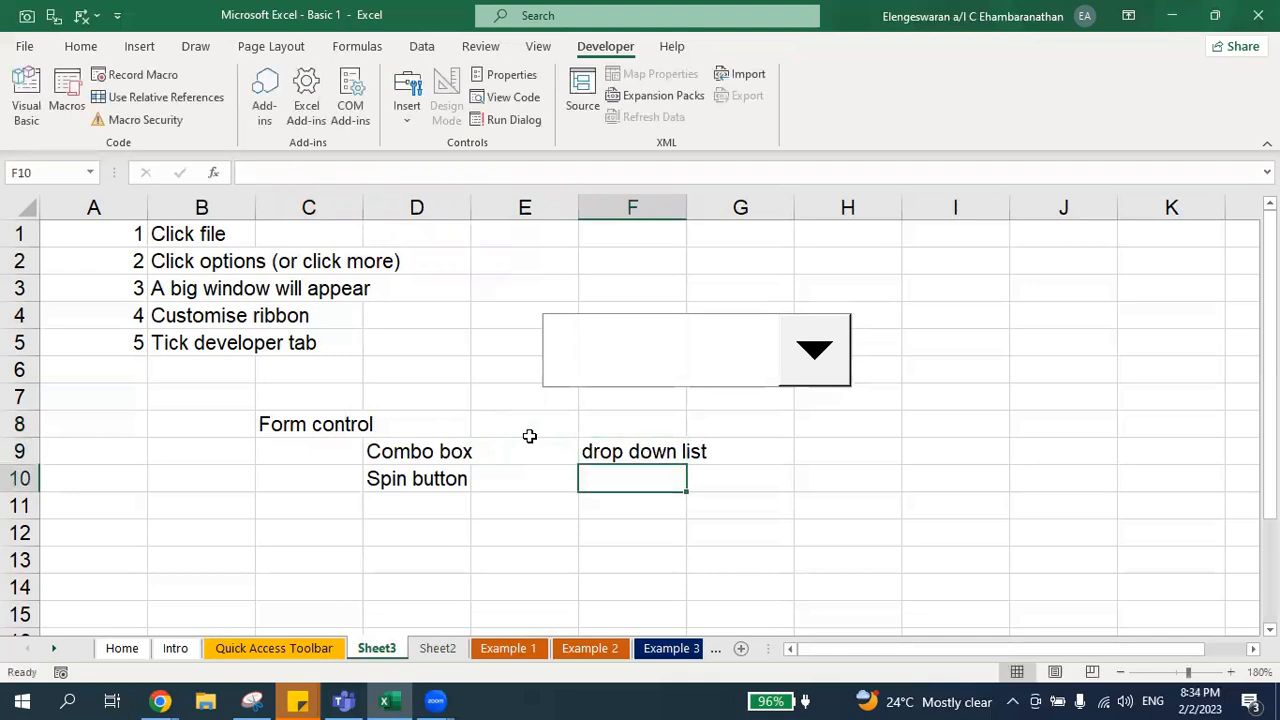
# Step: Set the combo box's input range to B1:B5 through its Format Control settings
pyautogui.rightClick(685, 361)
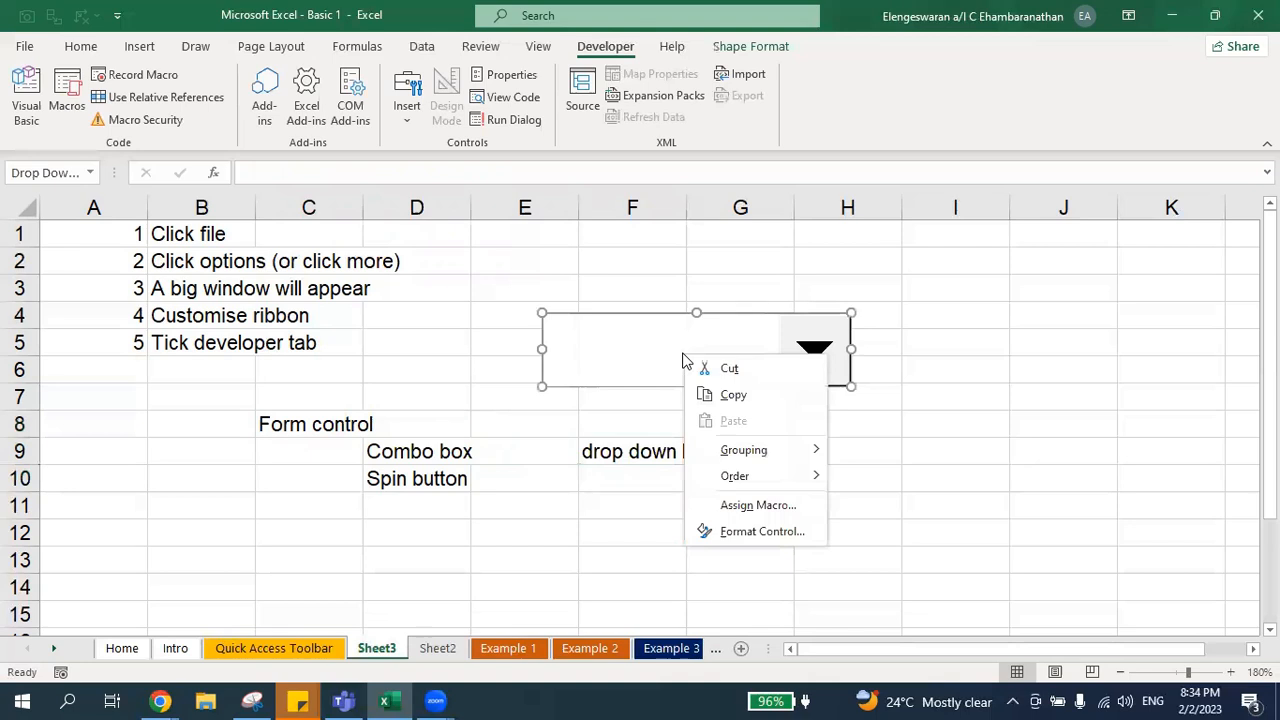
pyautogui.click(755, 532)
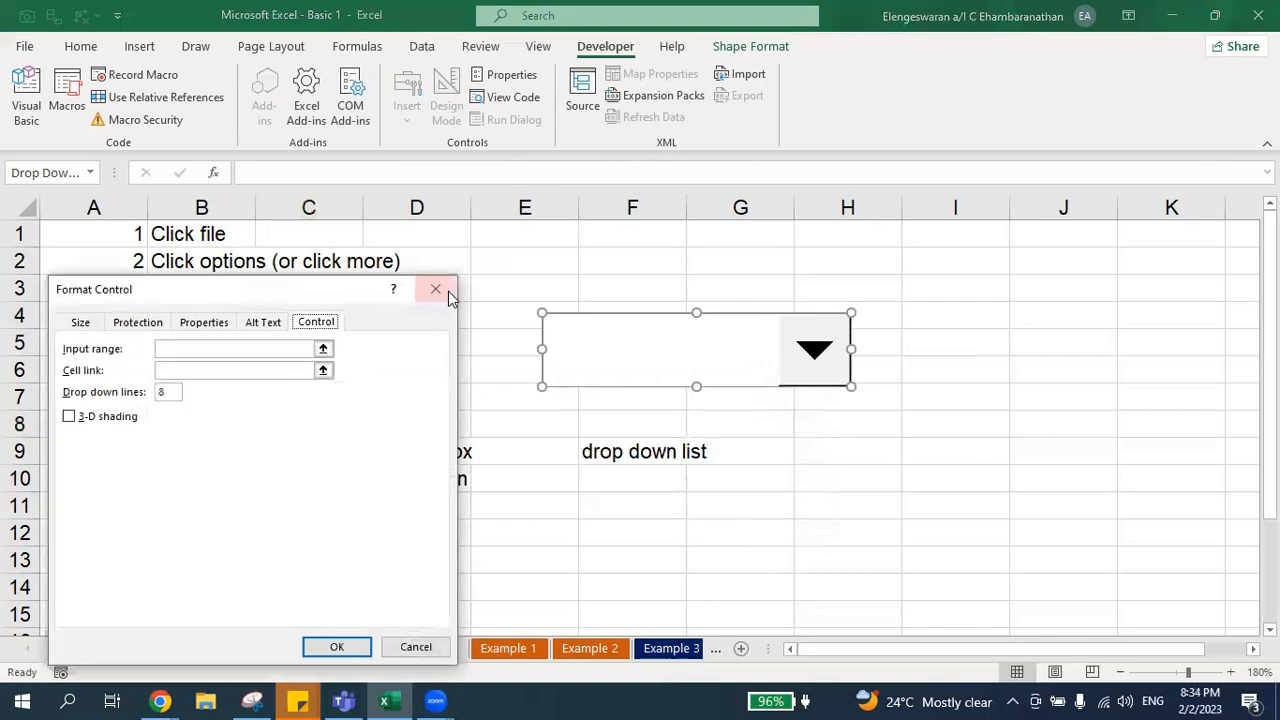
pyautogui.moveTo(308, 288); pyautogui.dragTo(972, 219)
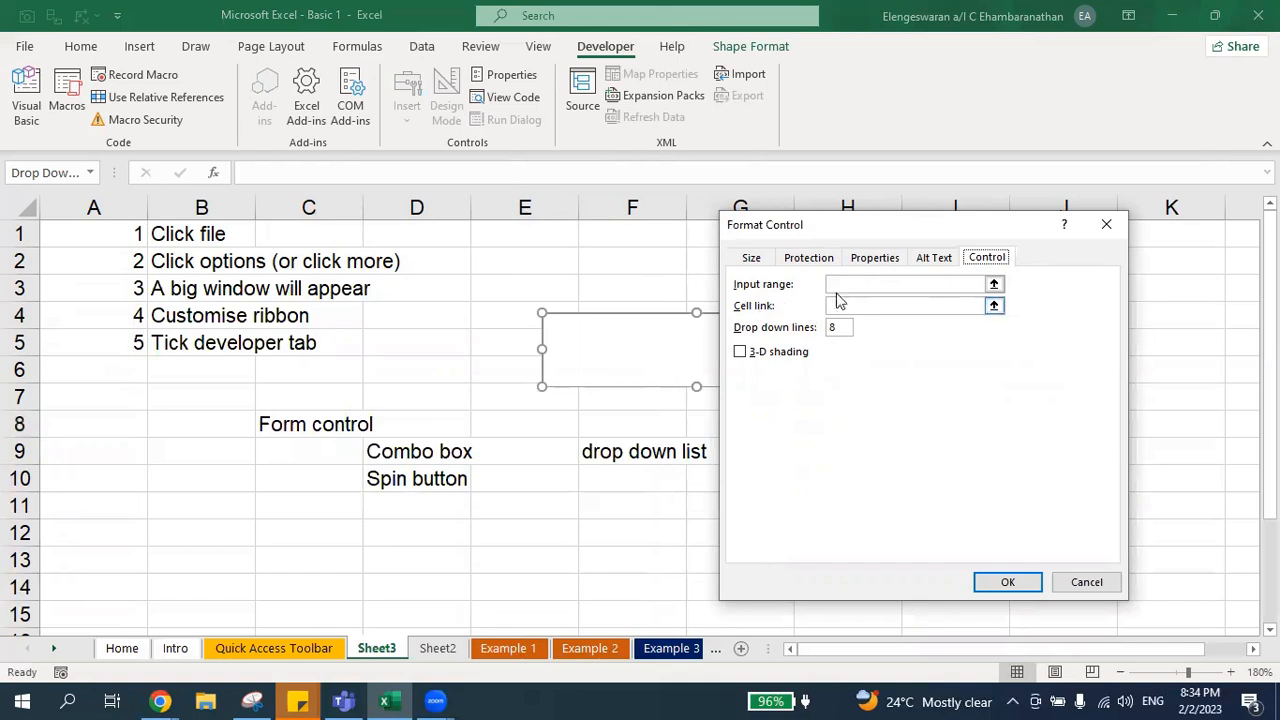
pyautogui.click(843, 284)
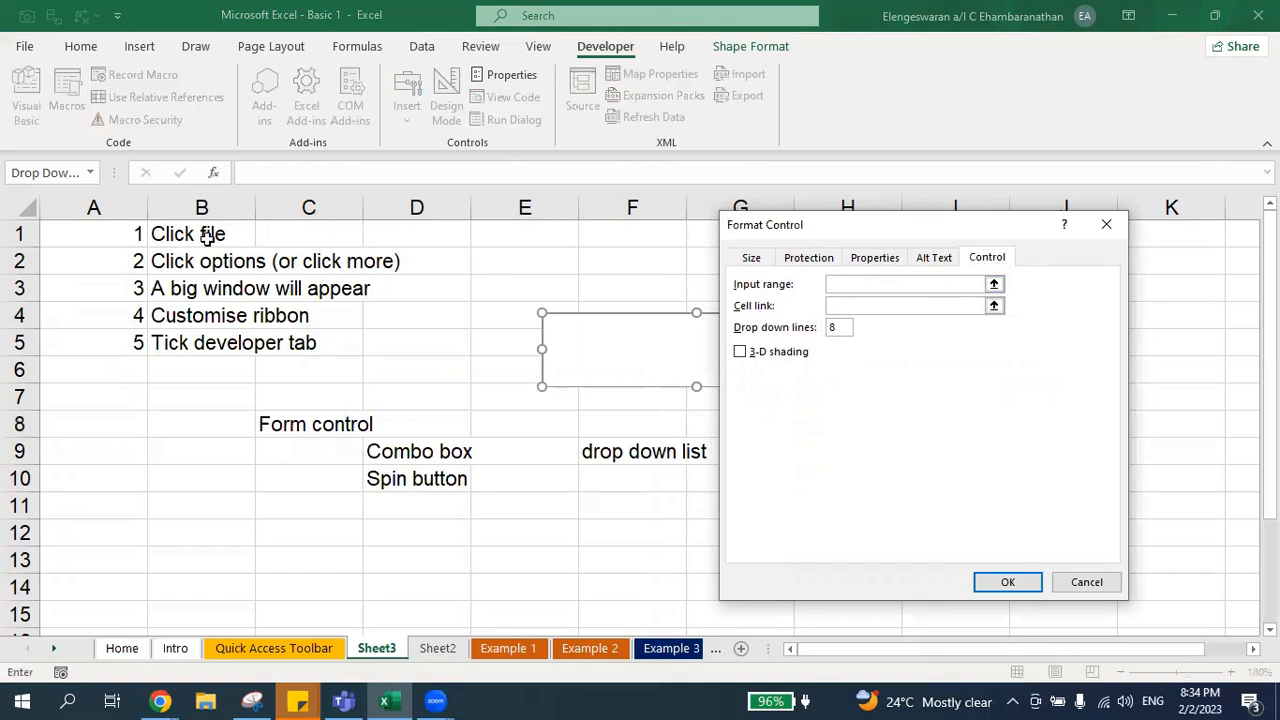
pyautogui.moveTo(183, 237); pyautogui.dragTo(200, 342)
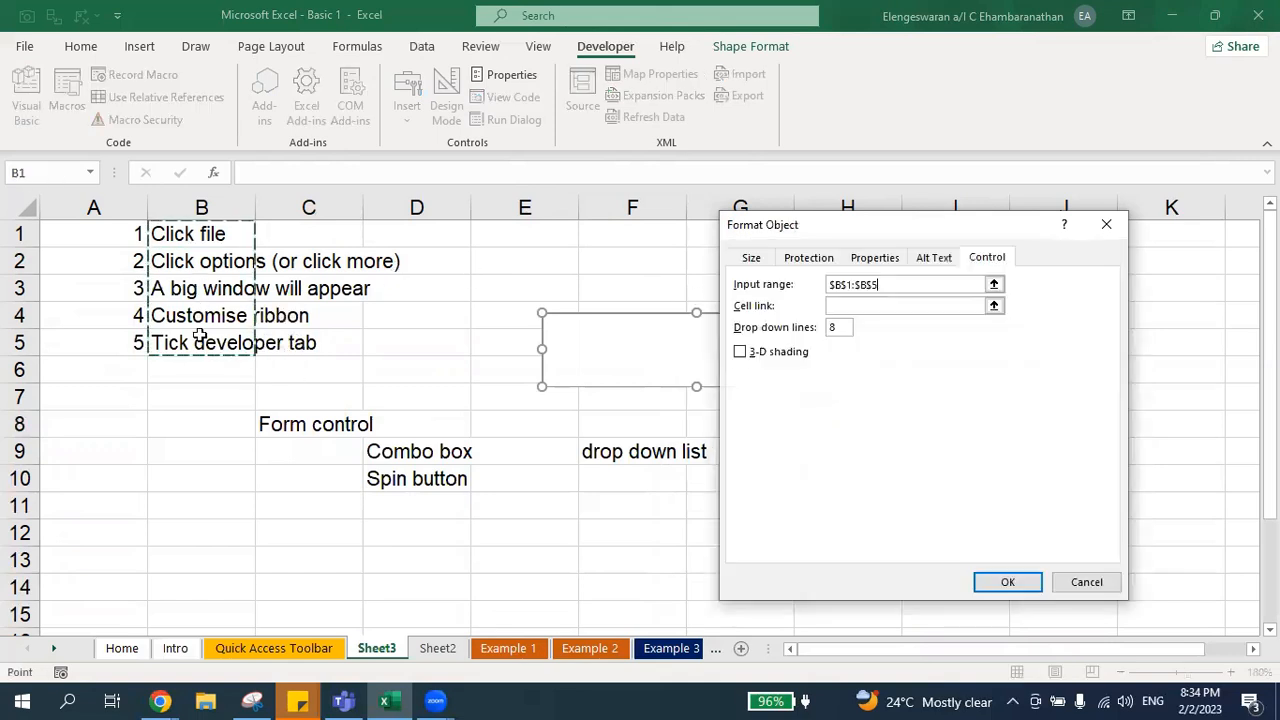
pyautogui.click(1003, 589)
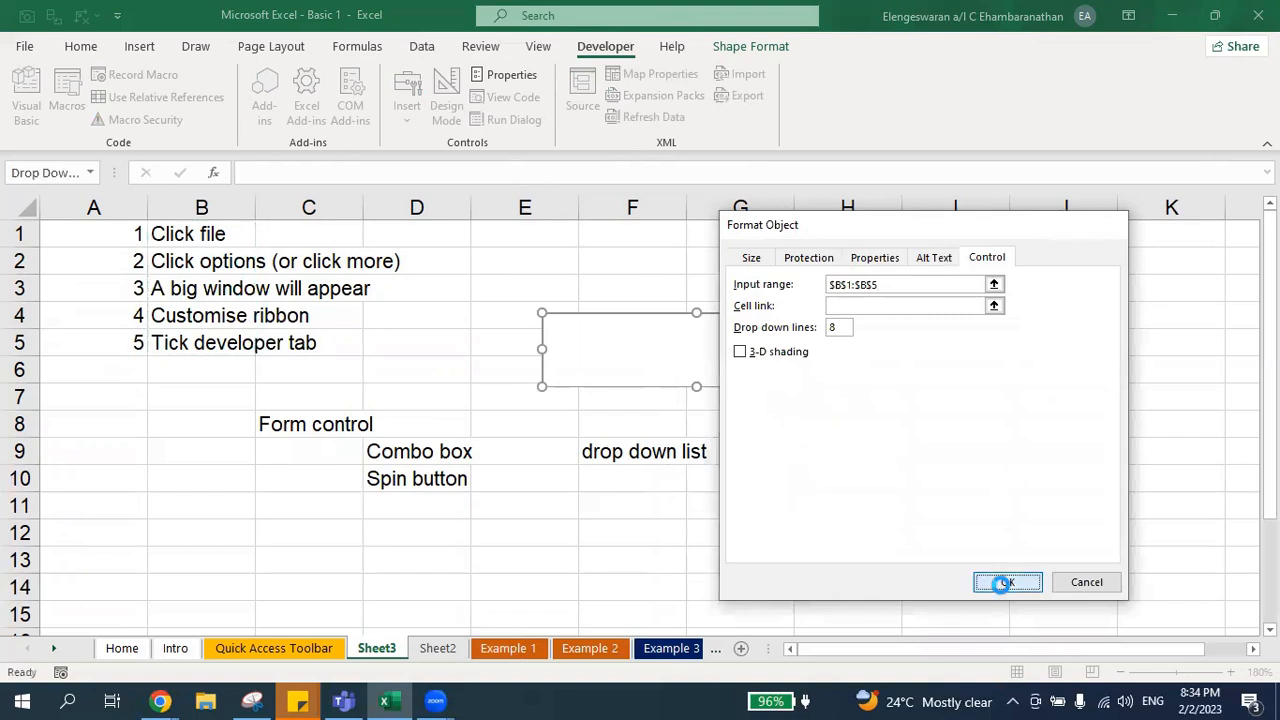
pyautogui.click(709, 550)
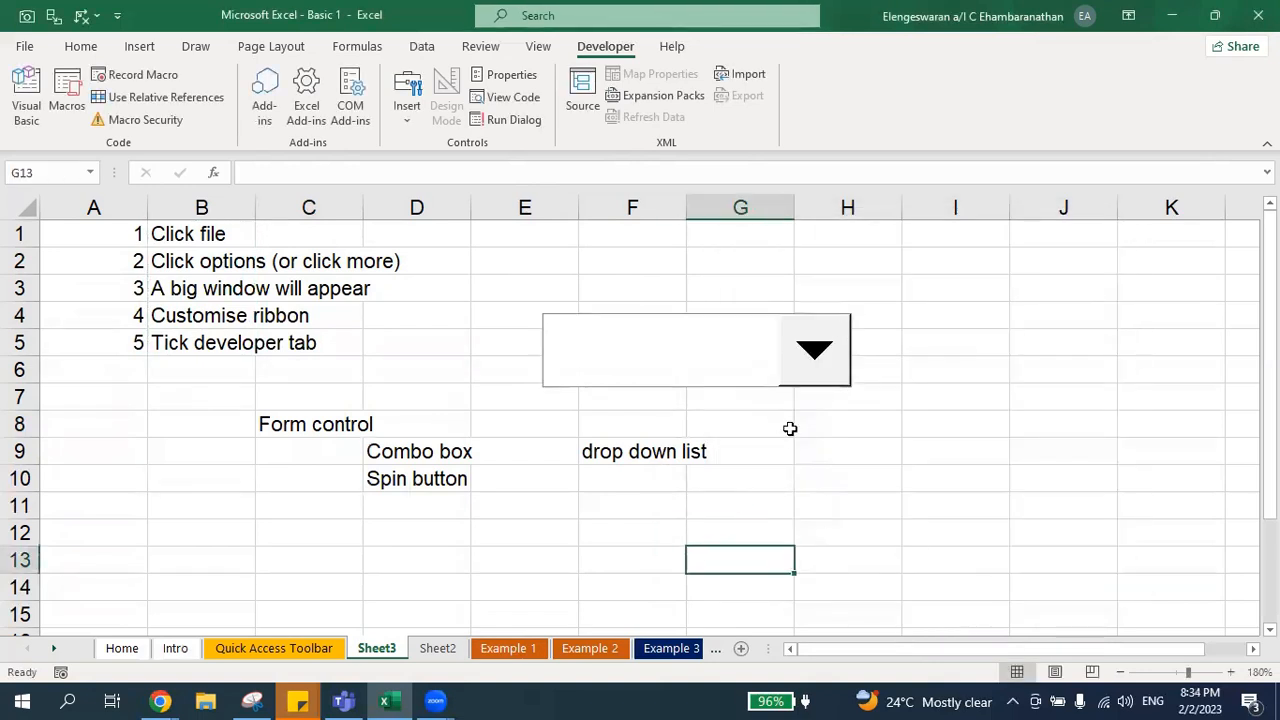
# Step: Test the combo box by opening its list and picking several entries in turn
pyautogui.click(817, 355)
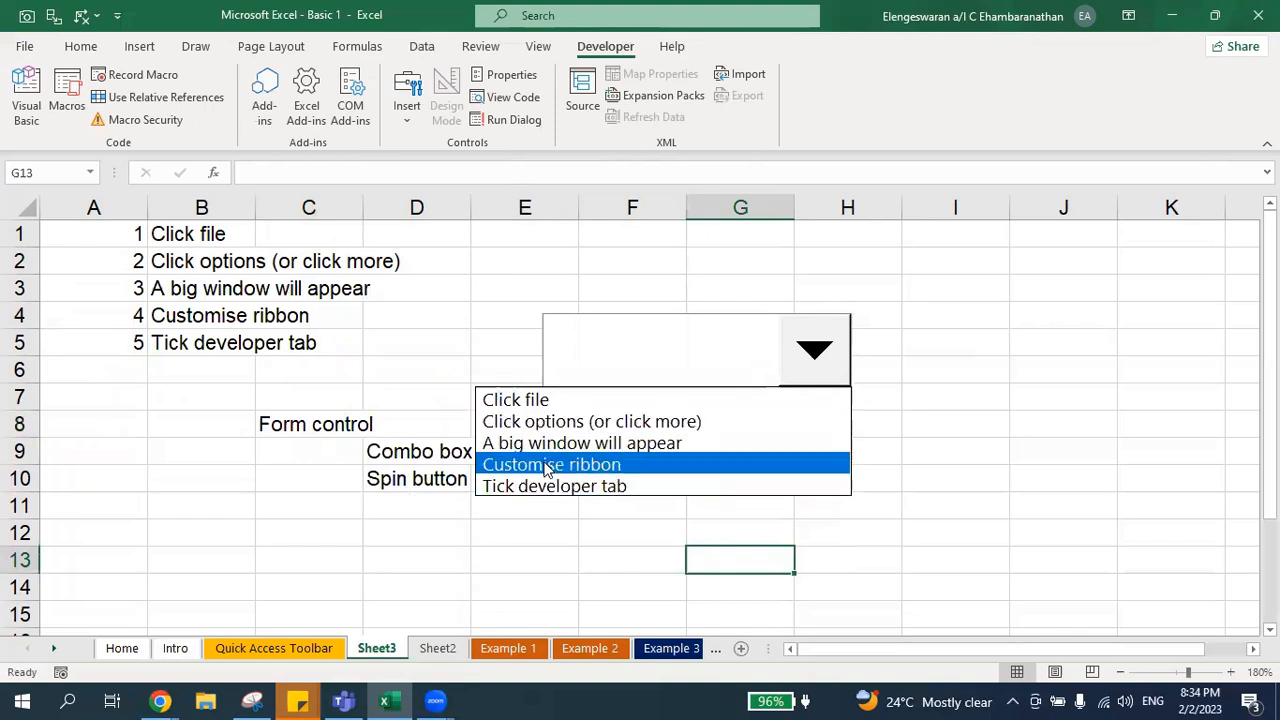
pyautogui.click(522, 403)
pyautogui.click(821, 360)
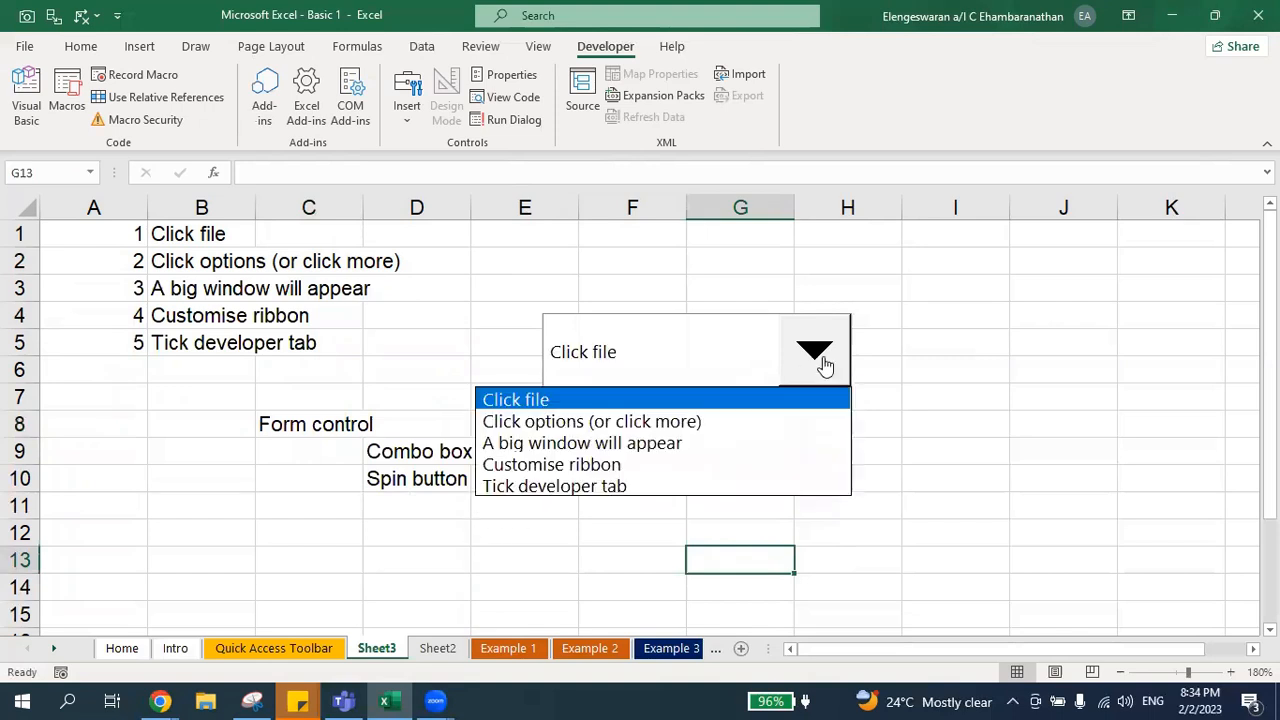
pyautogui.click(710, 423)
pyautogui.click(814, 349)
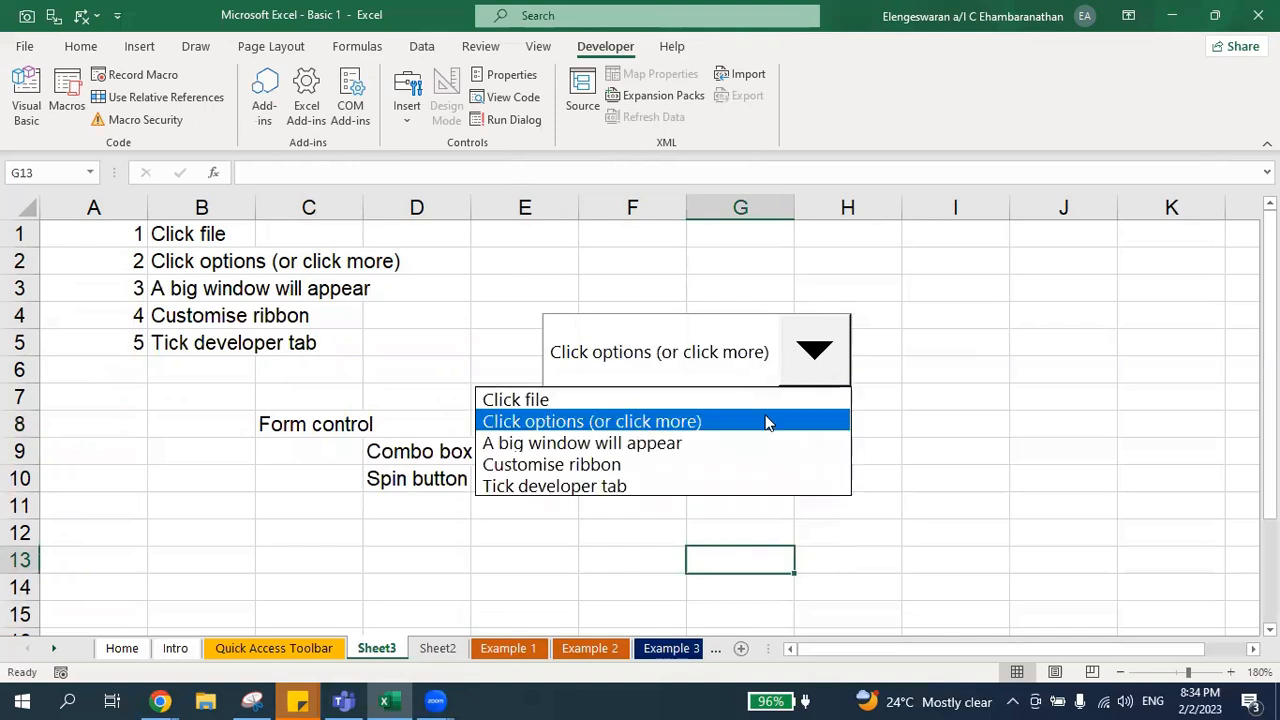
pyautogui.click(721, 446)
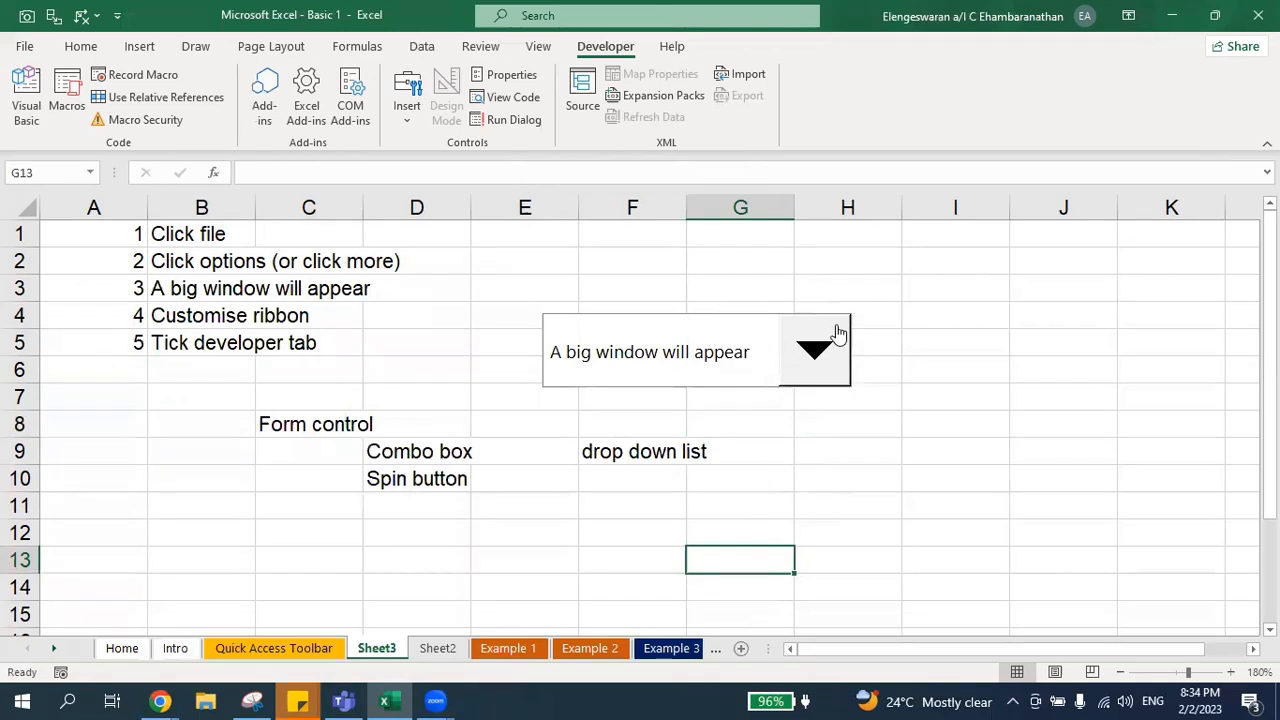
pyautogui.click(814, 356)
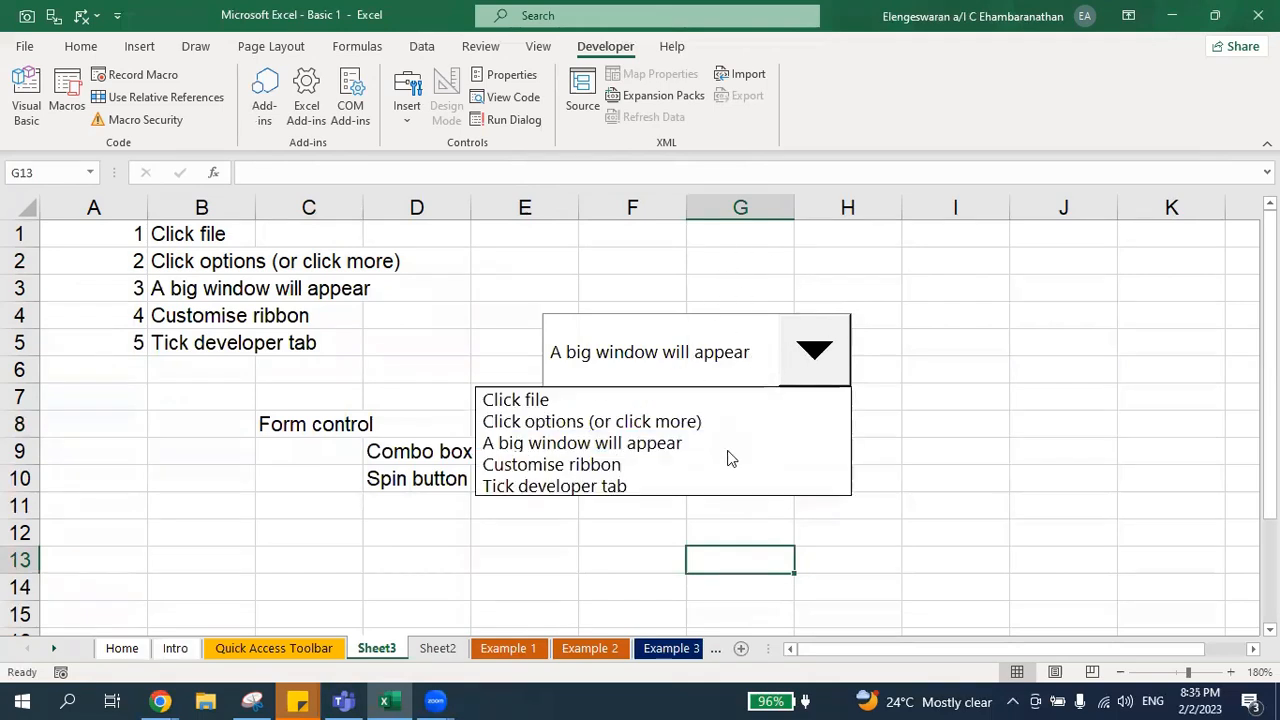
pyautogui.click(698, 472)
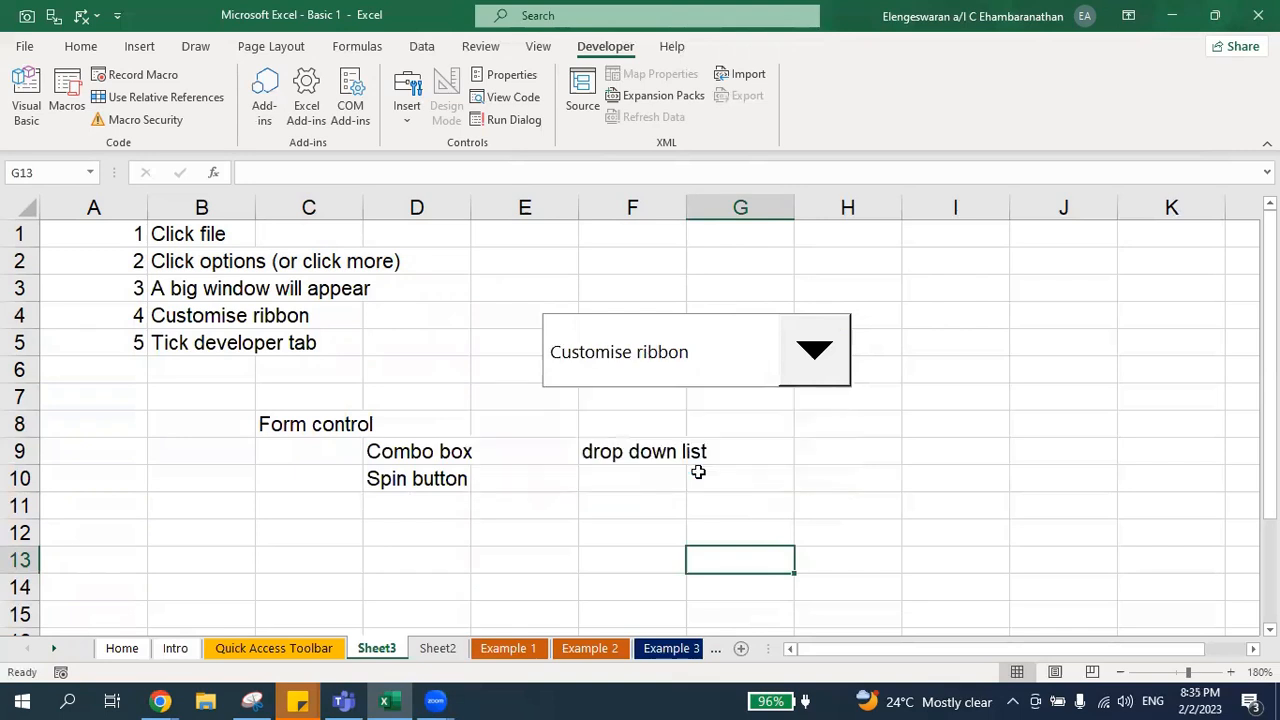
pyautogui.click(802, 392)
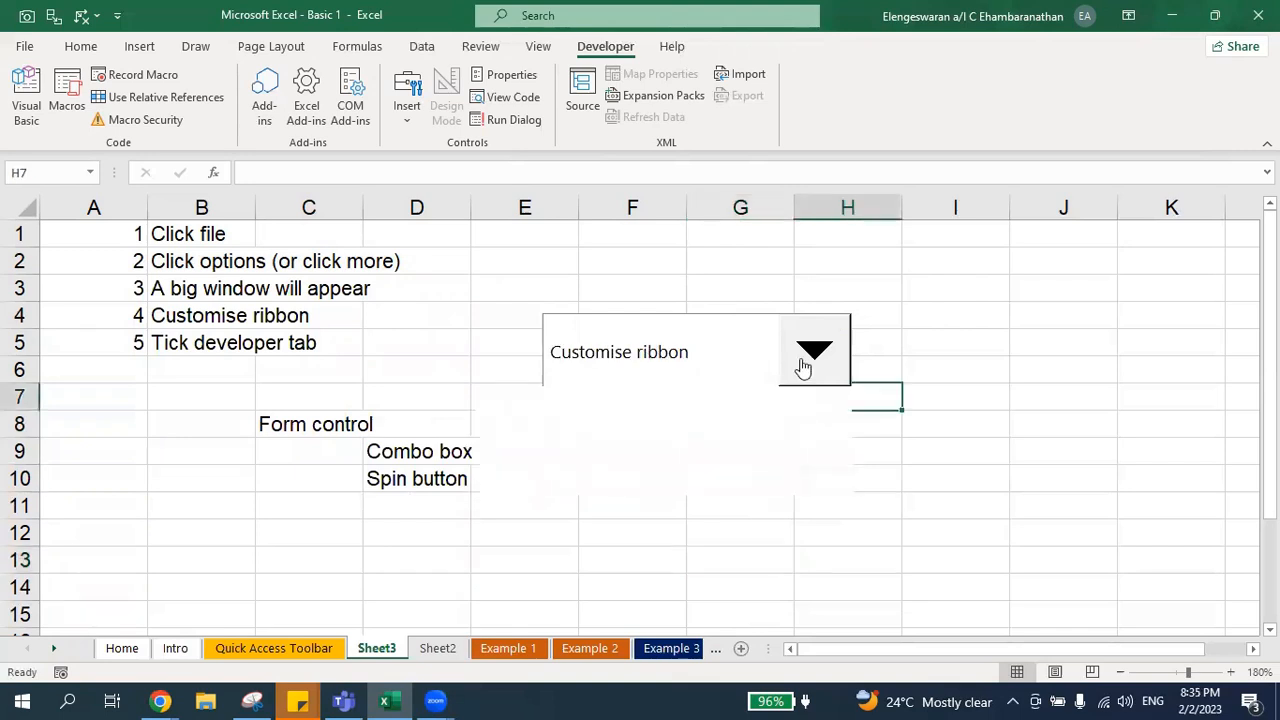
pyautogui.click(805, 364)
pyautogui.click(686, 402)
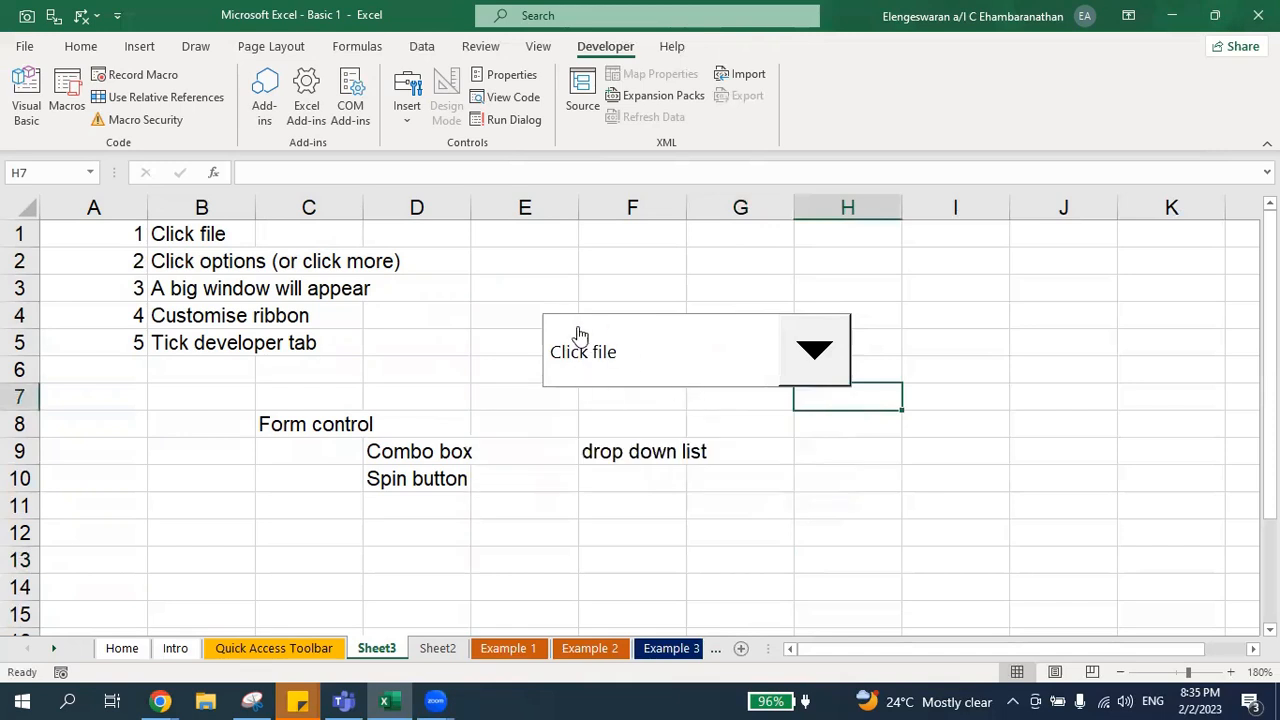
# Step: Highlight the source list B1:B5, then choose "Click options (or click more)" in the combo box
pyautogui.moveTo(166, 228); pyautogui.dragTo(179, 340)
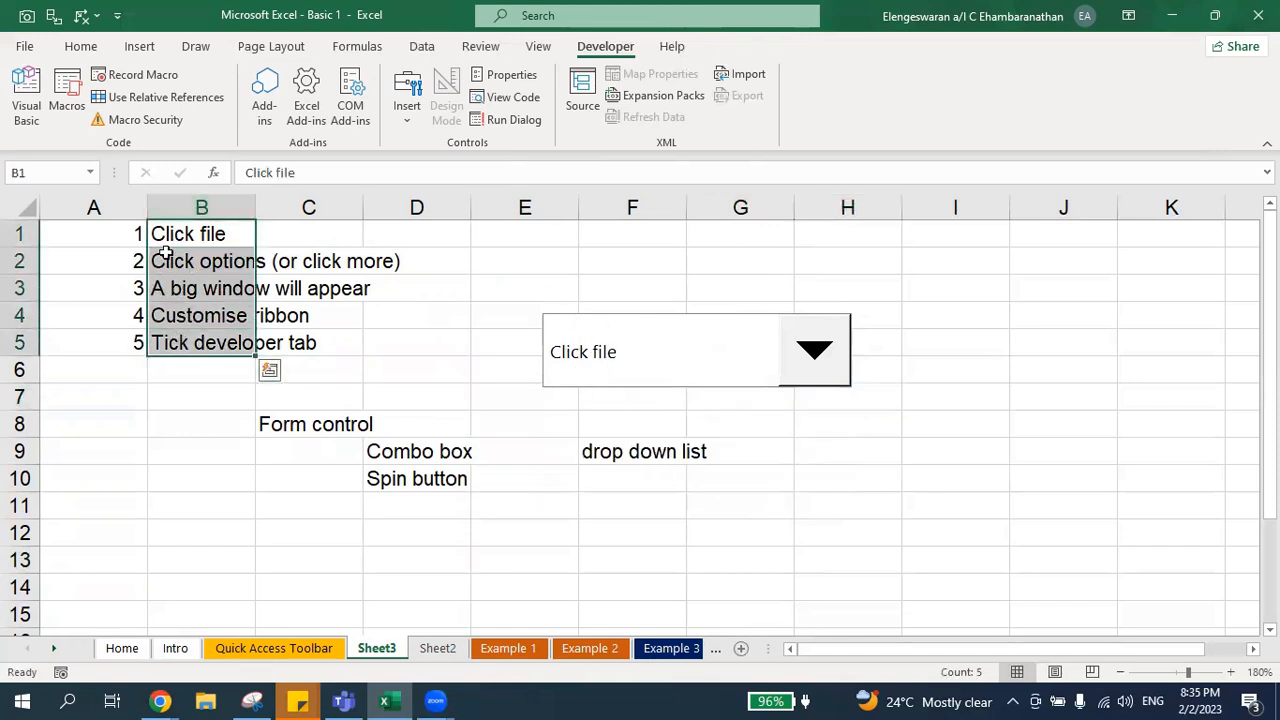
pyautogui.click(774, 444)
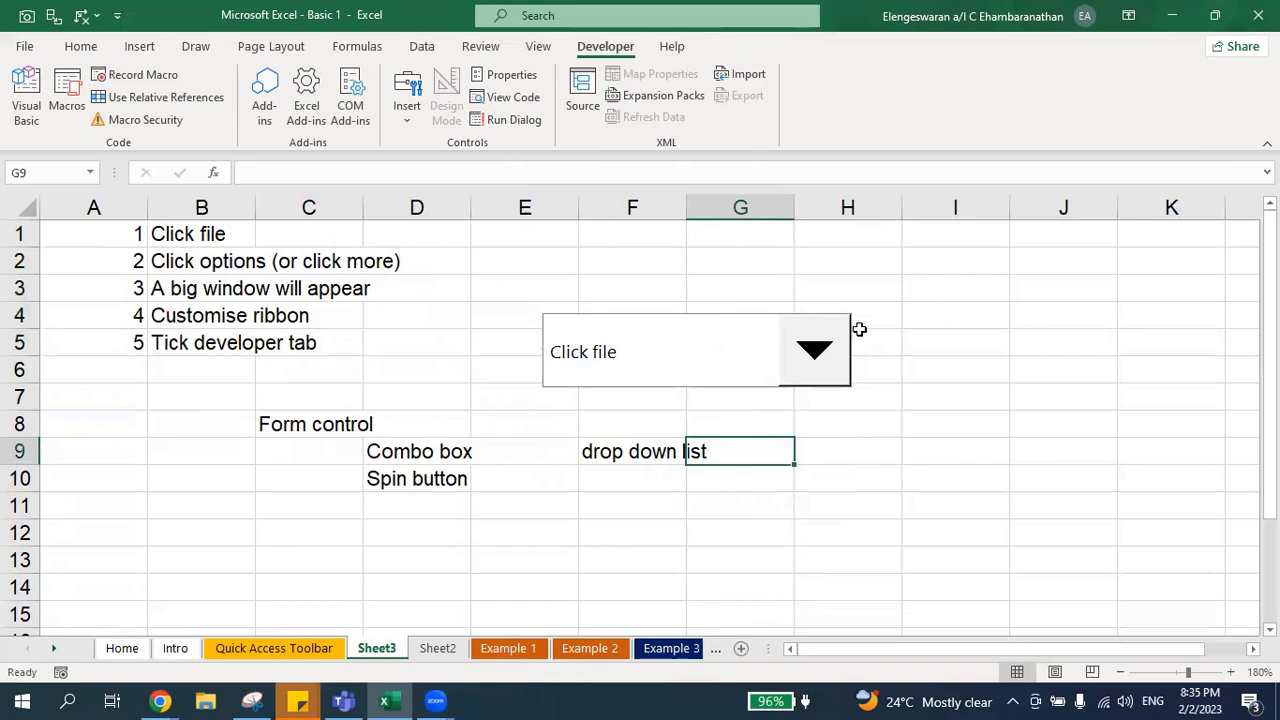
pyautogui.click(812, 354)
pyautogui.click(698, 424)
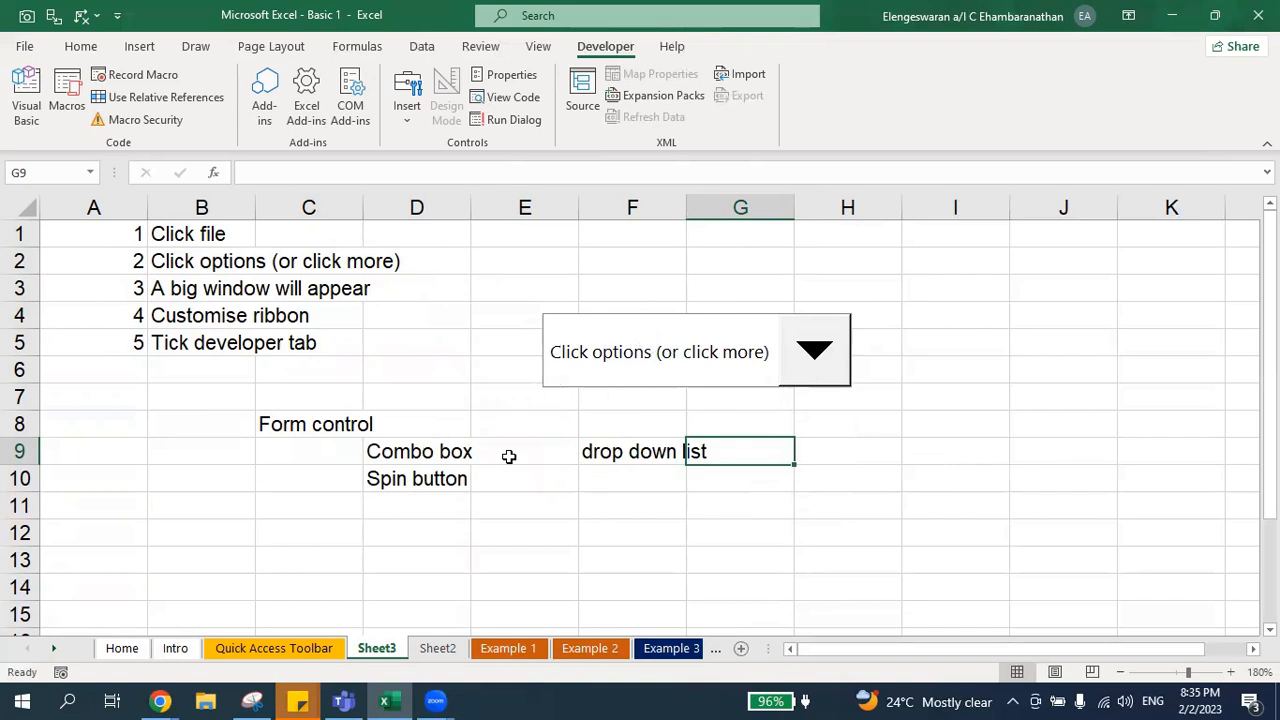
# Step: Enter "increase / decrease" in cell F10 as the description of the spin button
pyautogui.click(432, 476)
pyautogui.press('Right')
pyautogui.press('Right')
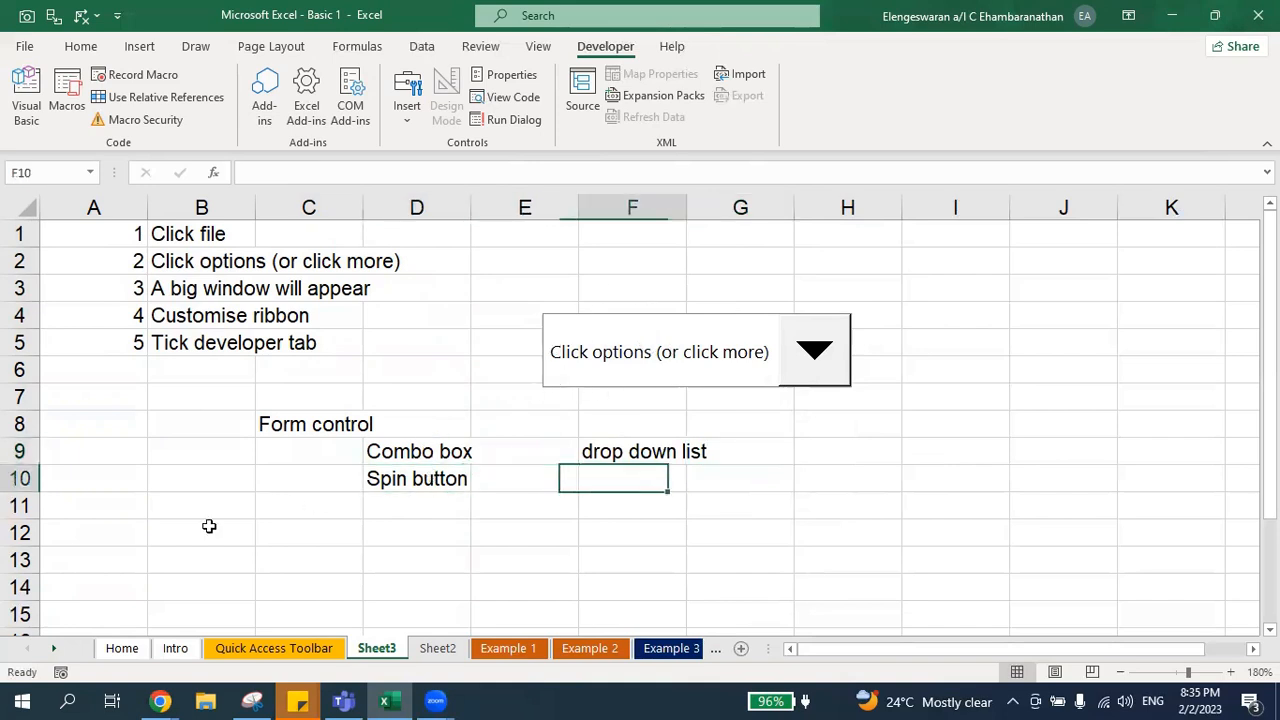
pyautogui.write('inc')
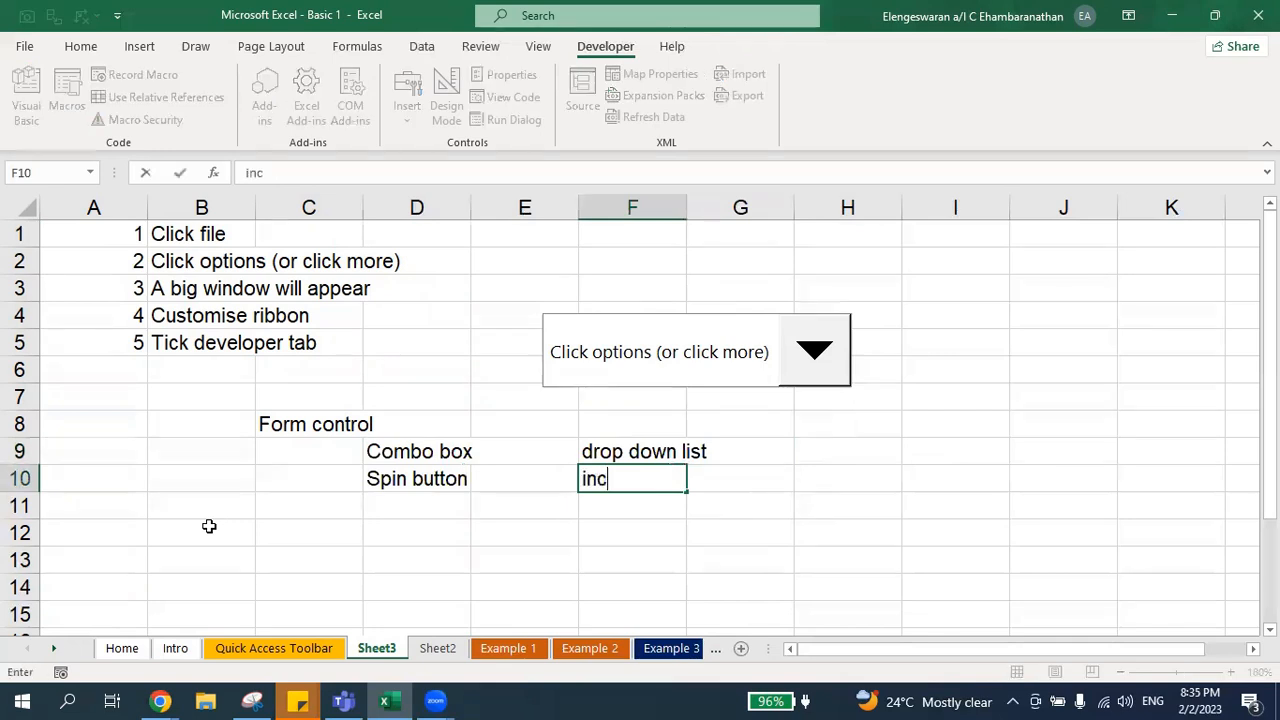
pyautogui.write('rease / ')
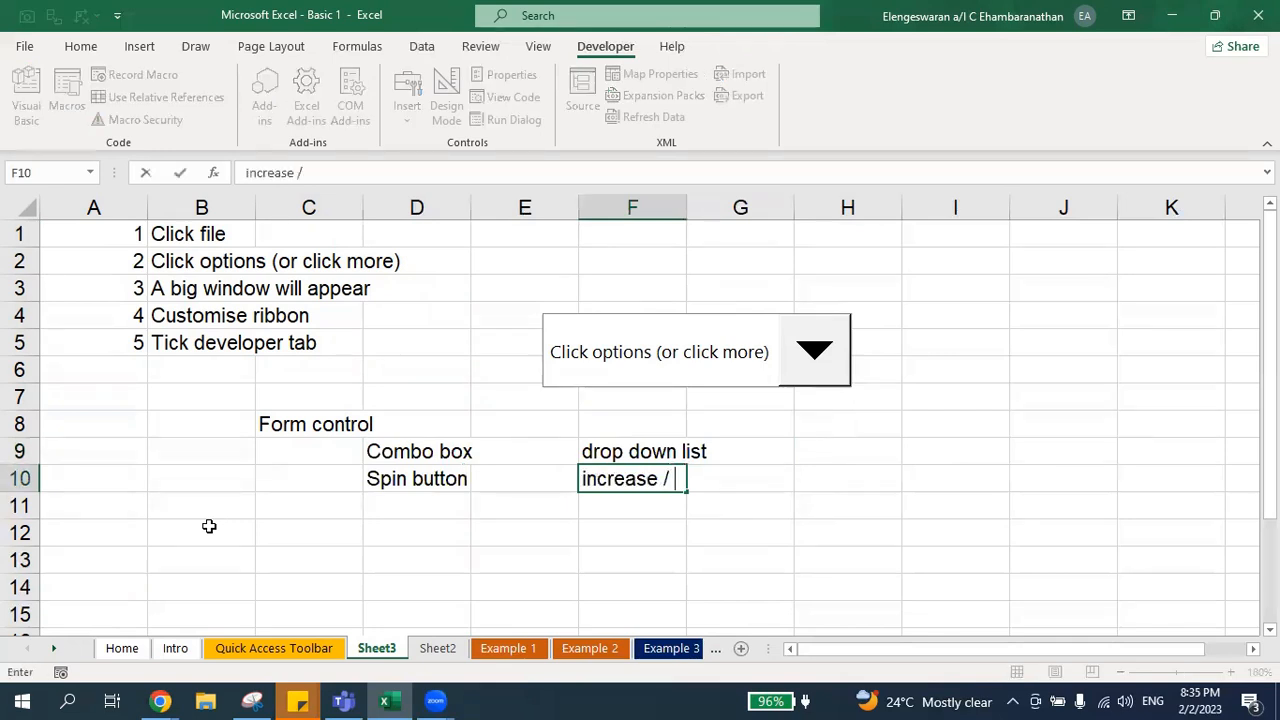
pyautogui.write('decrease')
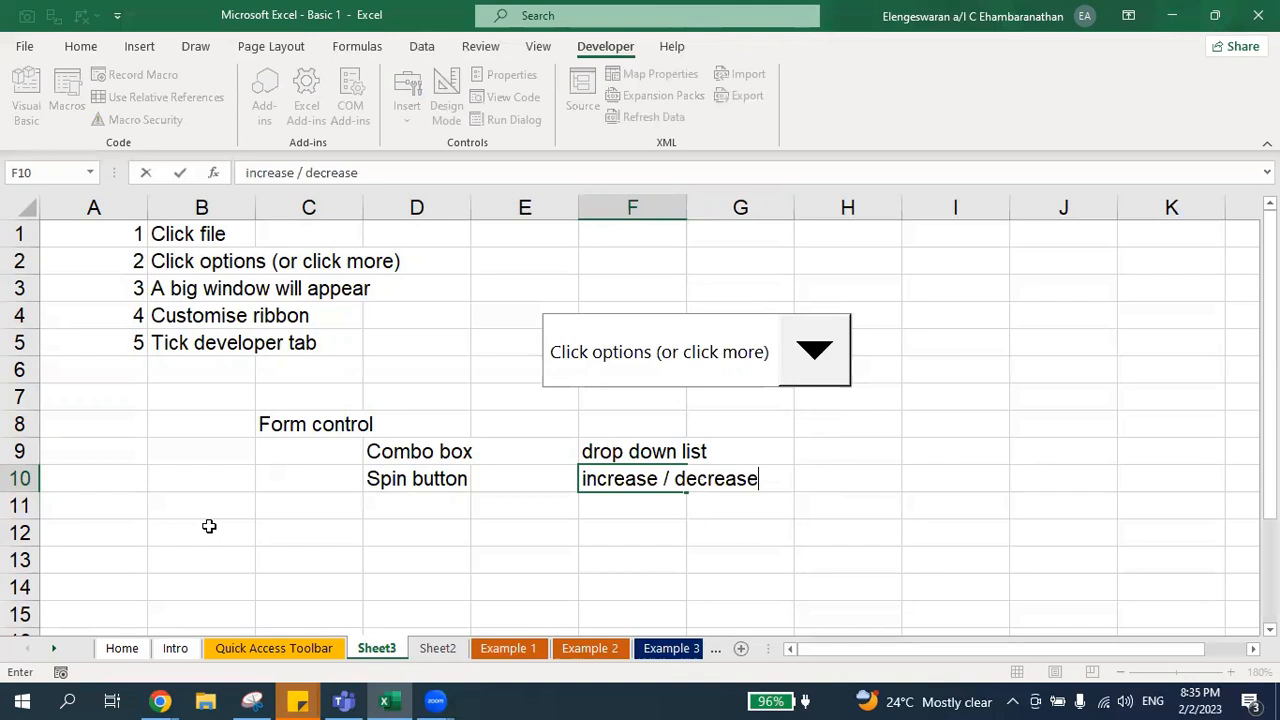
pyautogui.press('Return')
# Step: Insert a Spin Button form control drawn across about cells I4 to I6
pyautogui.press('Up')
pyautogui.press('Left')
pyautogui.press('Left')
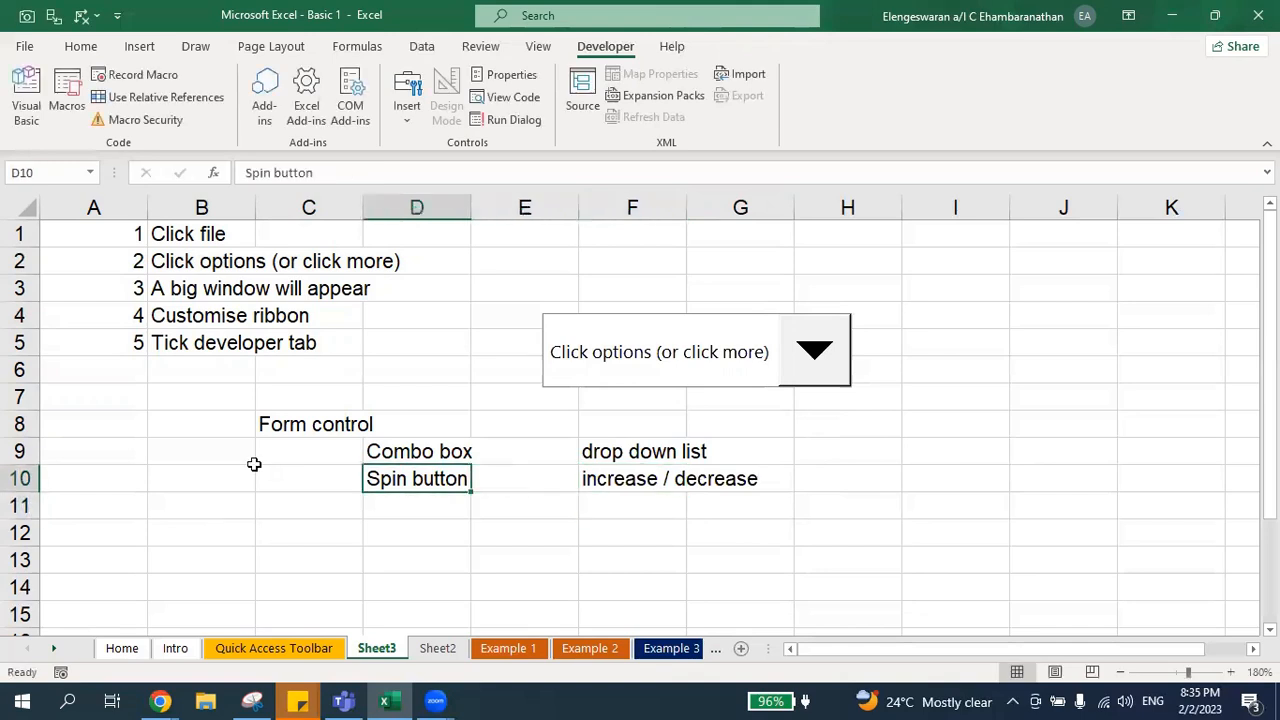
pyautogui.click(407, 125)
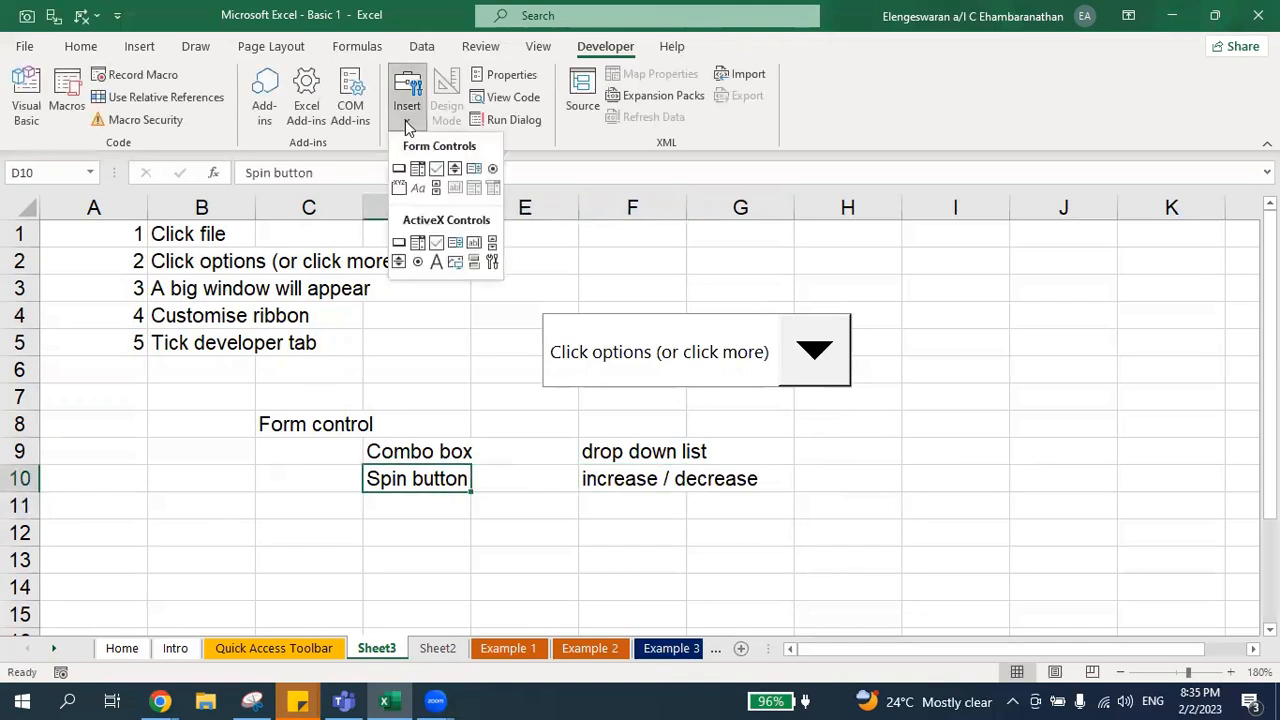
pyautogui.click(455, 170)
pyautogui.moveTo(911, 310); pyautogui.dragTo(1009, 380)
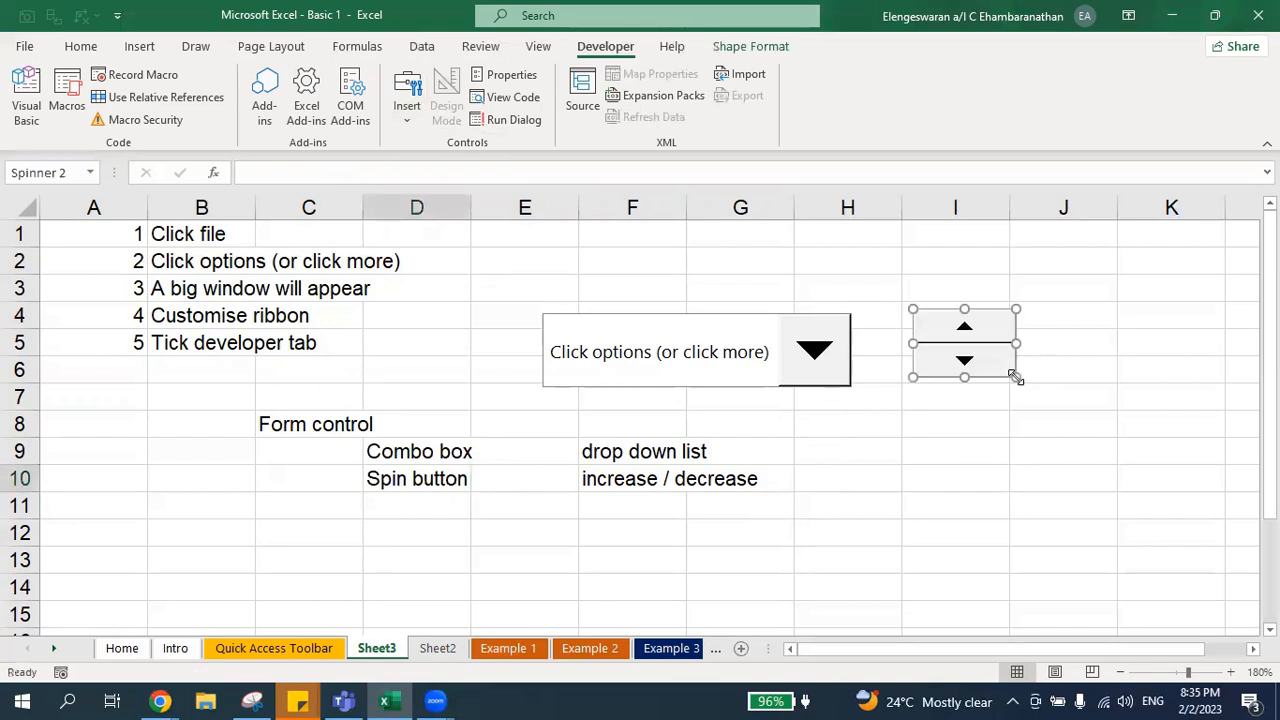
# Step: Link the spin button to cell J5 and set its incremental change to 1000
pyautogui.rightClick(944, 357)
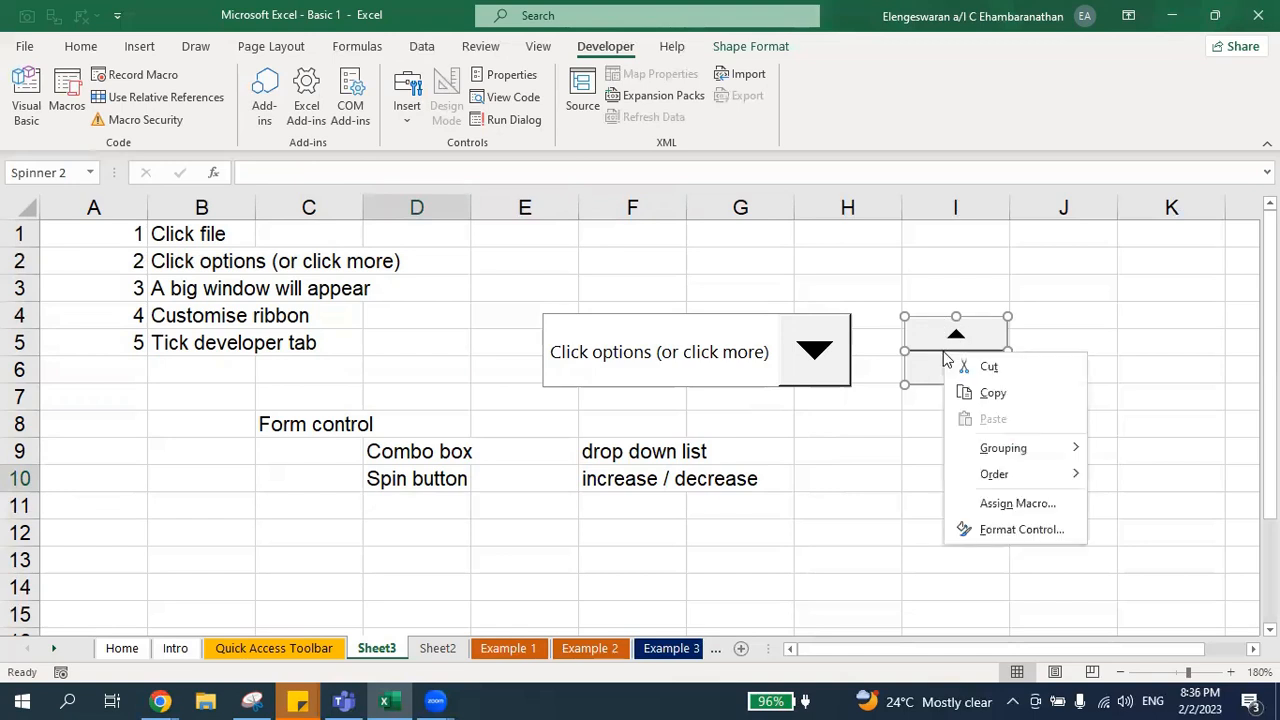
pyautogui.click(976, 525)
pyautogui.moveTo(851, 227); pyautogui.dragTo(633, 199)
pyautogui.click(671, 368)
pyautogui.click(1062, 342)
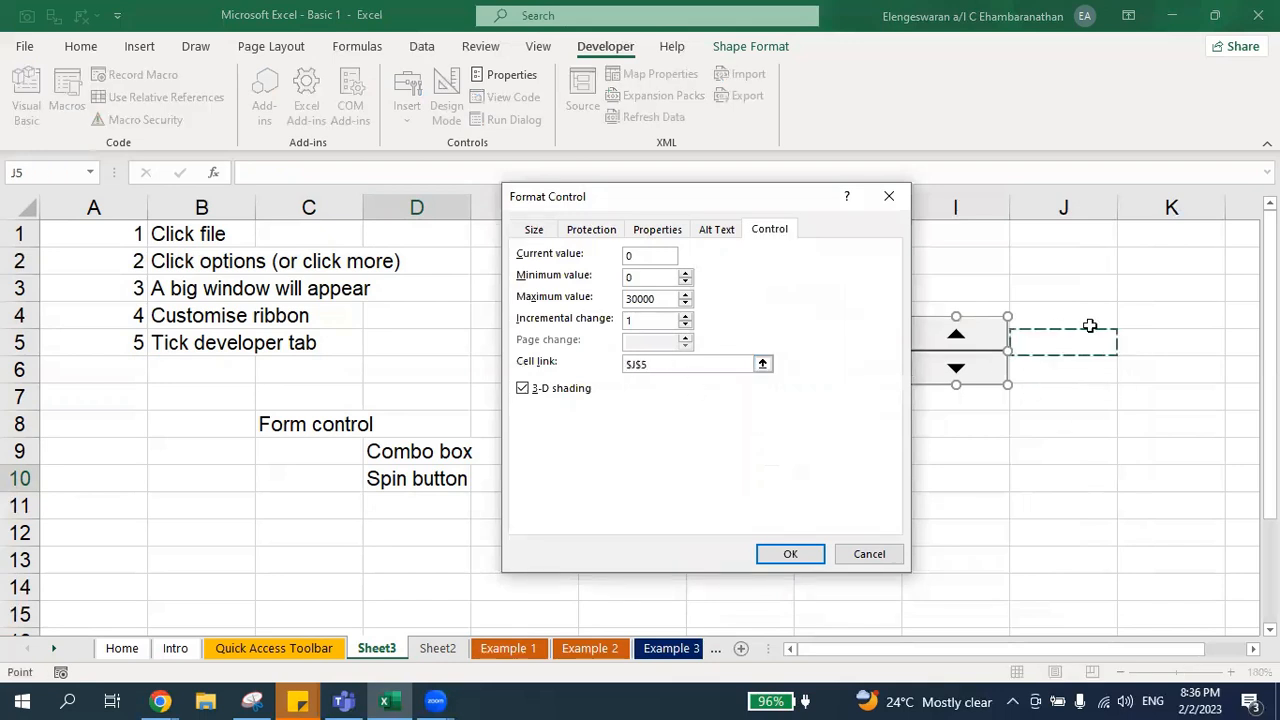
pyautogui.click(650, 320)
pyautogui.press('BackSpace')
pyautogui.write('1000')
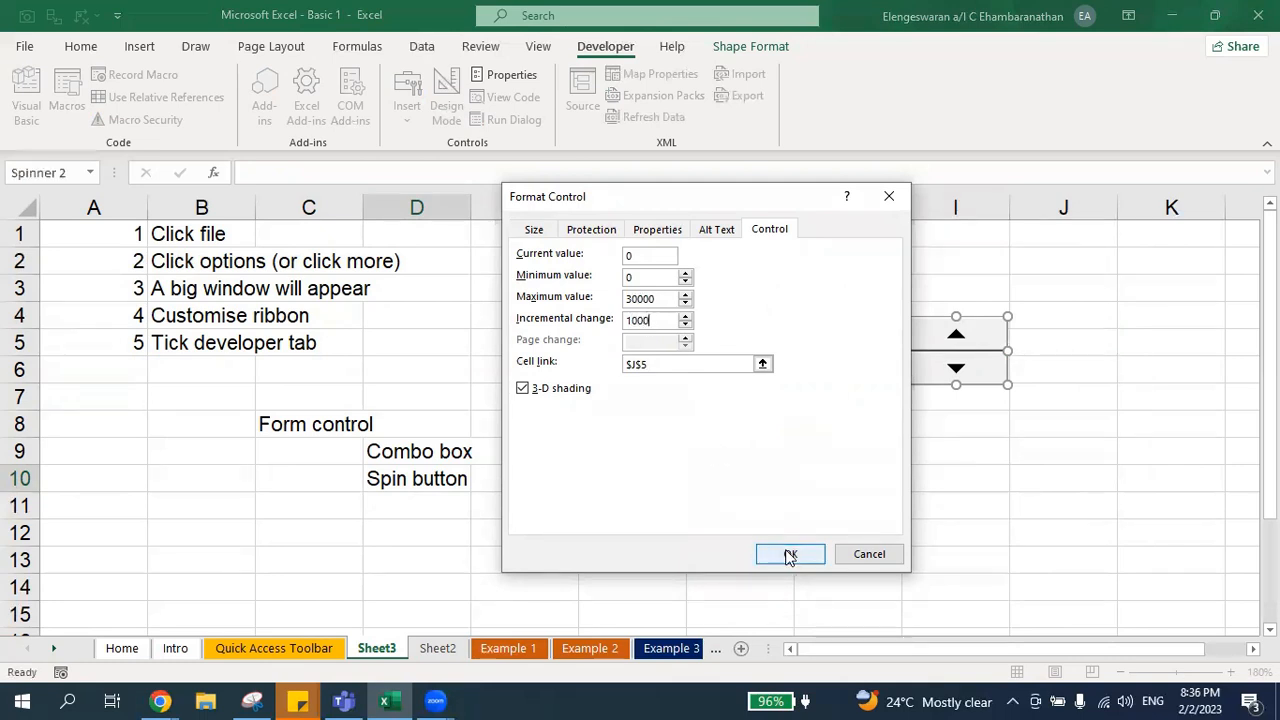
pyautogui.click(790, 556)
pyautogui.click(918, 472)
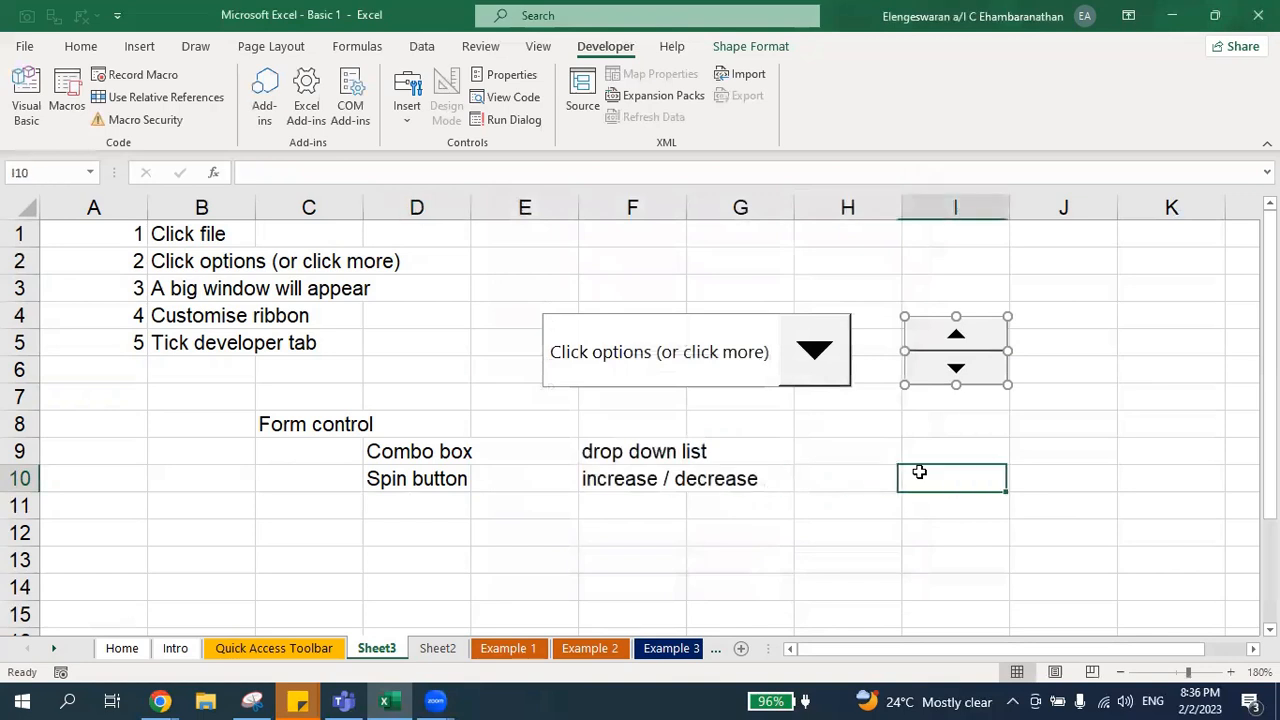
# Step: Test the spin button by stepping the linked value in J5 up and down several times
pyautogui.click(956, 340)
pyautogui.click(955, 340)
pyautogui.click(972, 343)
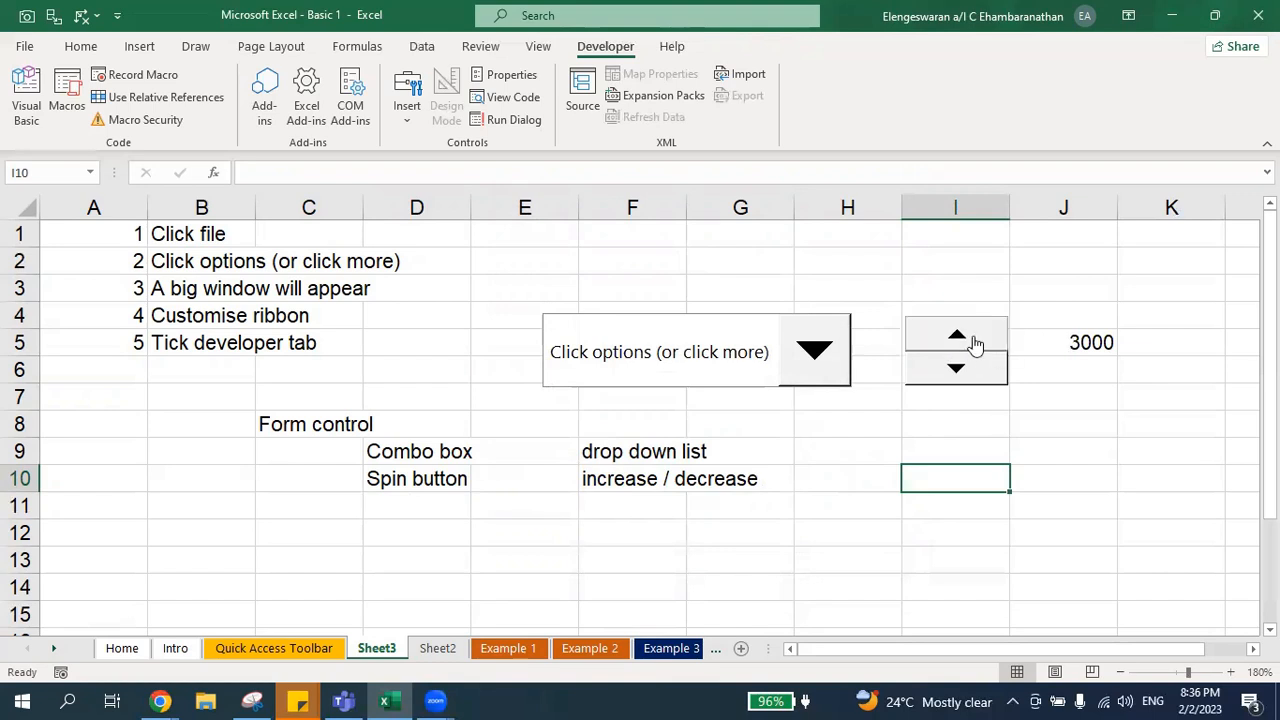
pyautogui.click(975, 344)
pyautogui.click(975, 344)
pyautogui.click(958, 370)
pyautogui.click(958, 370)
pyautogui.click(958, 370)
pyautogui.click(958, 370)
pyautogui.click(957, 345)
pyautogui.click(957, 345)
pyautogui.click(957, 345)
pyautogui.click(957, 345)
pyautogui.click(957, 345)
pyautogui.click(957, 345)
pyautogui.click(957, 345)
pyautogui.click(957, 345)
pyautogui.click(957, 345)
pyautogui.click(957, 345)
pyautogui.click(957, 345)
pyautogui.click(957, 345)
pyautogui.click(941, 366)
pyautogui.click(940, 367)
pyautogui.click(940, 367)
pyautogui.click(940, 367)
pyautogui.click(938, 368)
pyautogui.click(938, 368)
pyautogui.click(962, 334)
pyautogui.click(962, 334)
pyautogui.click(960, 335)
pyautogui.click(960, 335)
pyautogui.click(960, 335)
pyautogui.click(960, 336)
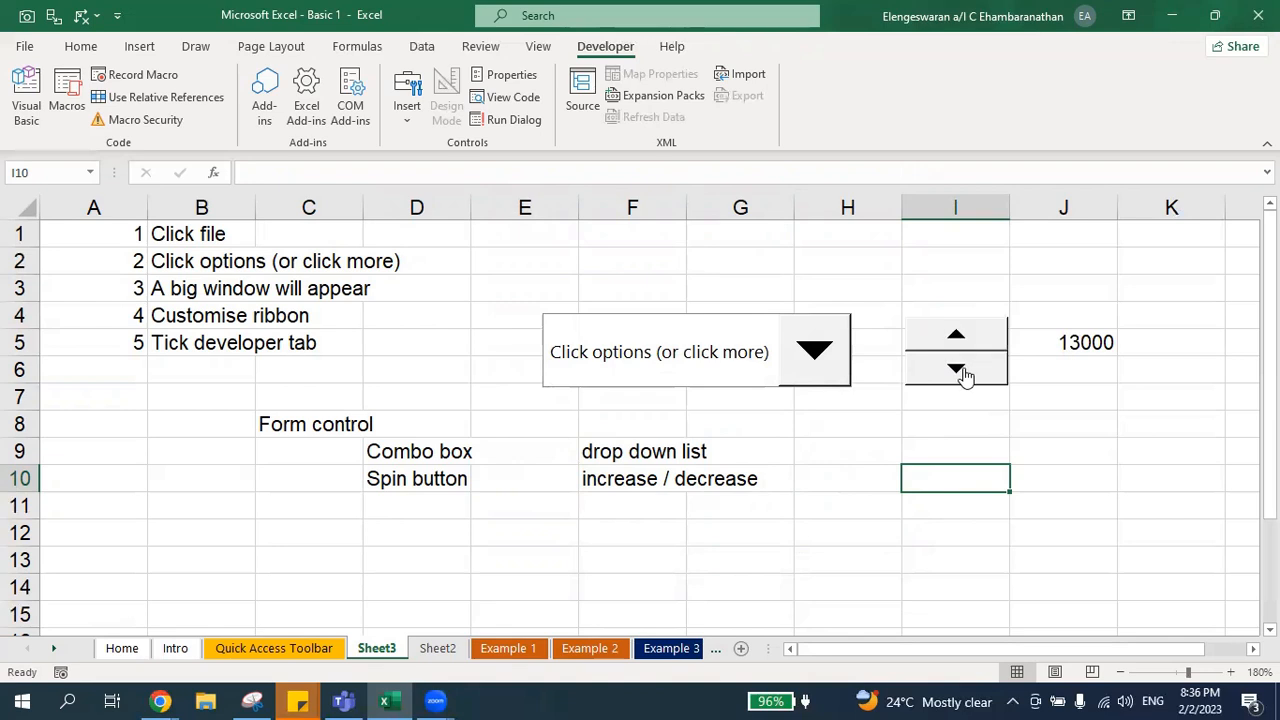